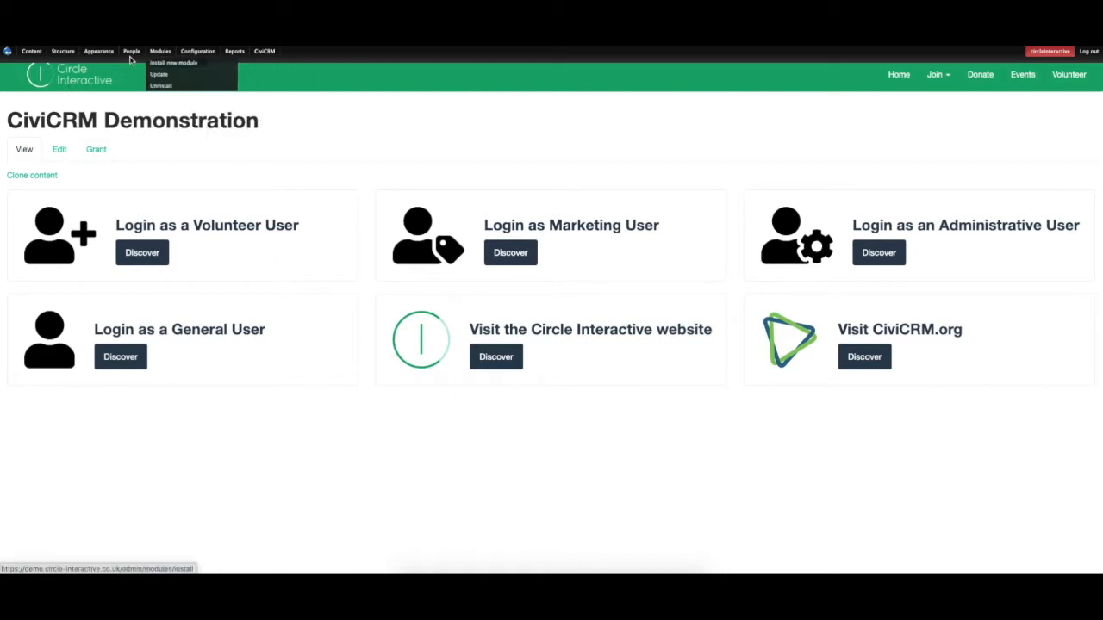
# Create a webform titled 'Grants' with a main-menu link and save it.
pyautogui.moveTo(31, 55)
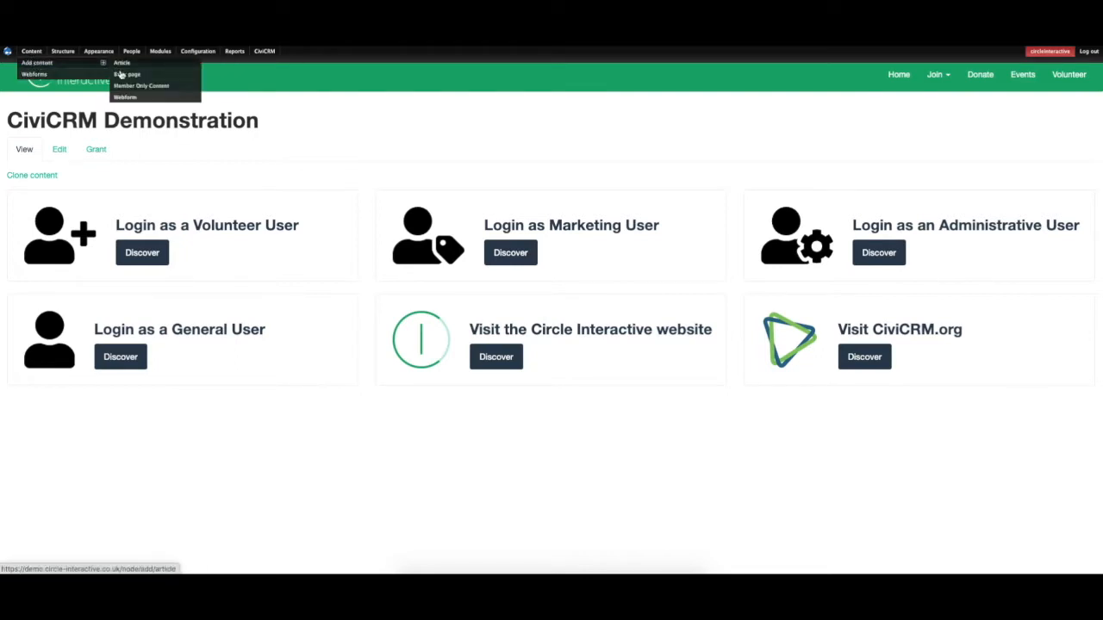
pyautogui.click(125, 98)
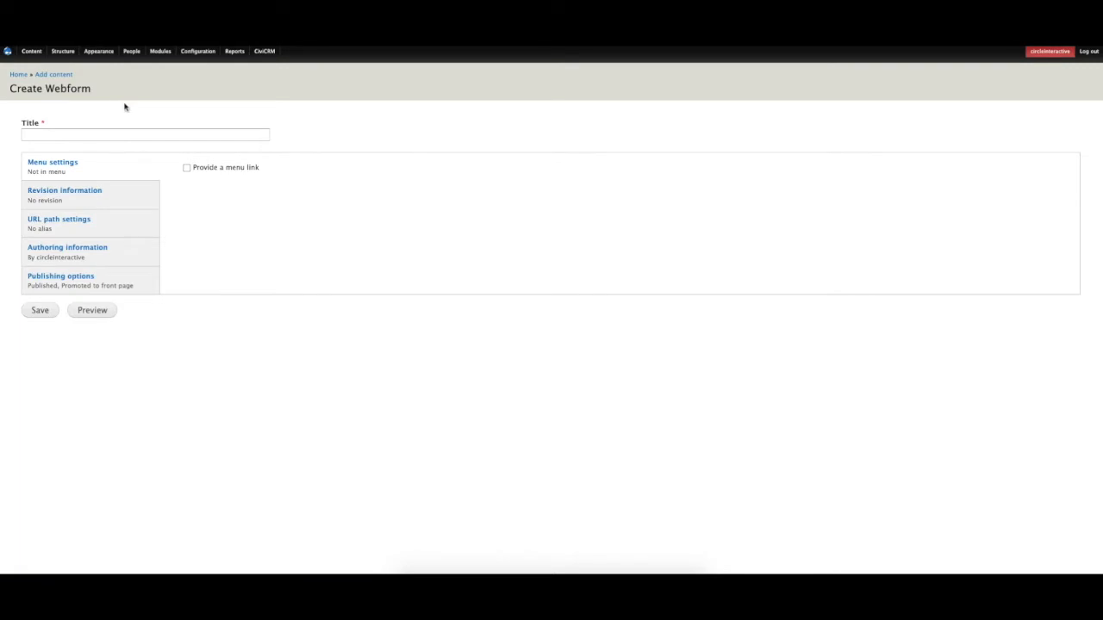
pyautogui.click(122, 128)
pyautogui.write('Grants')
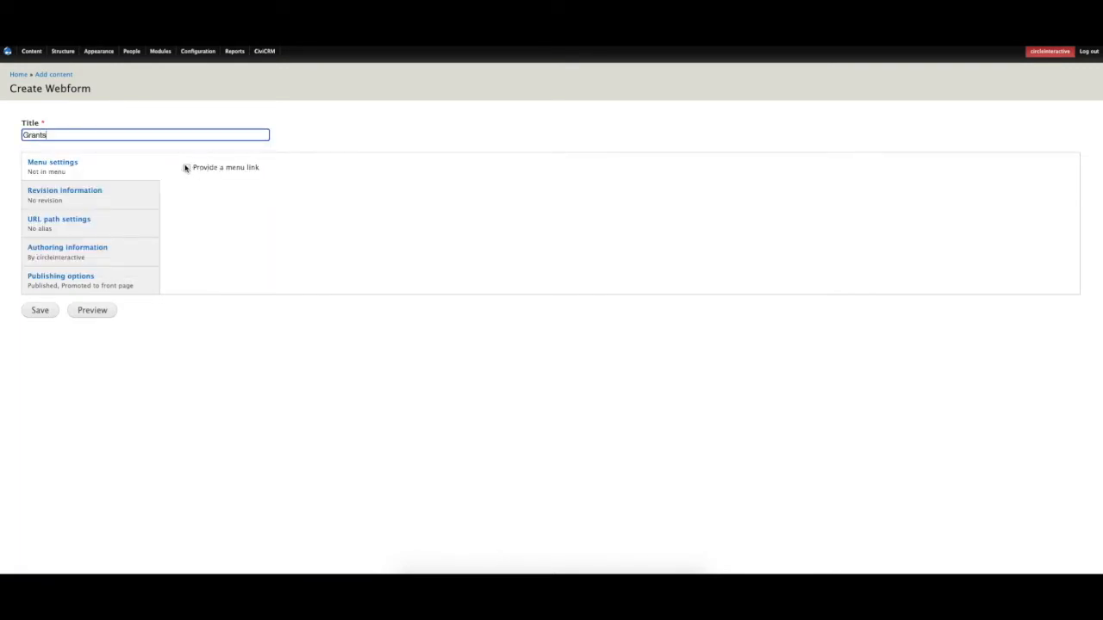
pyautogui.click(186, 168)
pyautogui.click(214, 305)
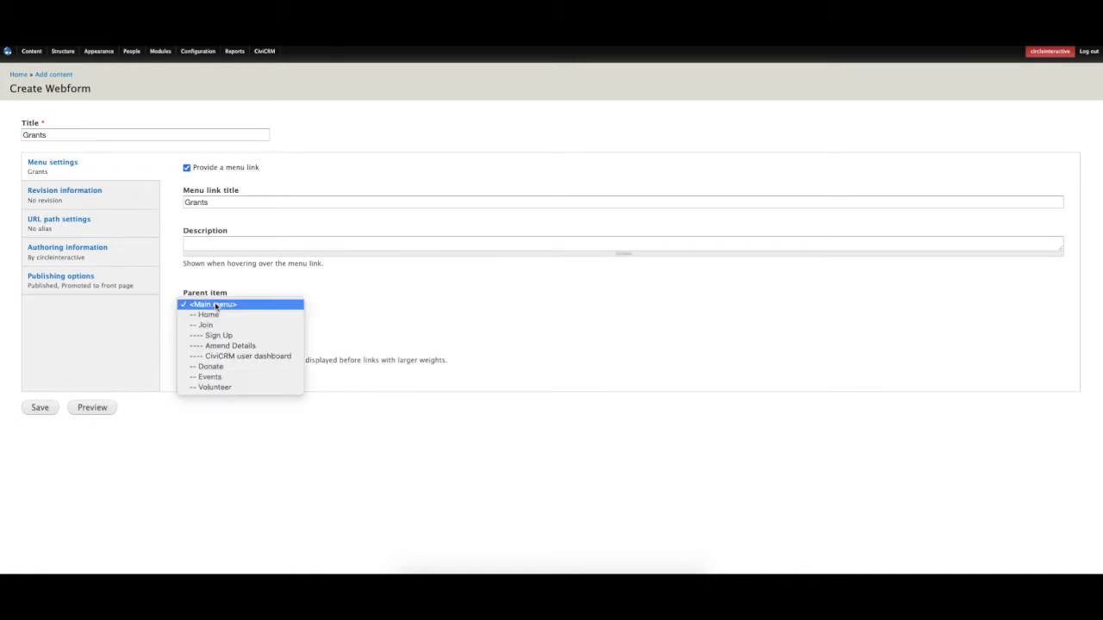
pyautogui.click(60, 453)
pyautogui.click(46, 410)
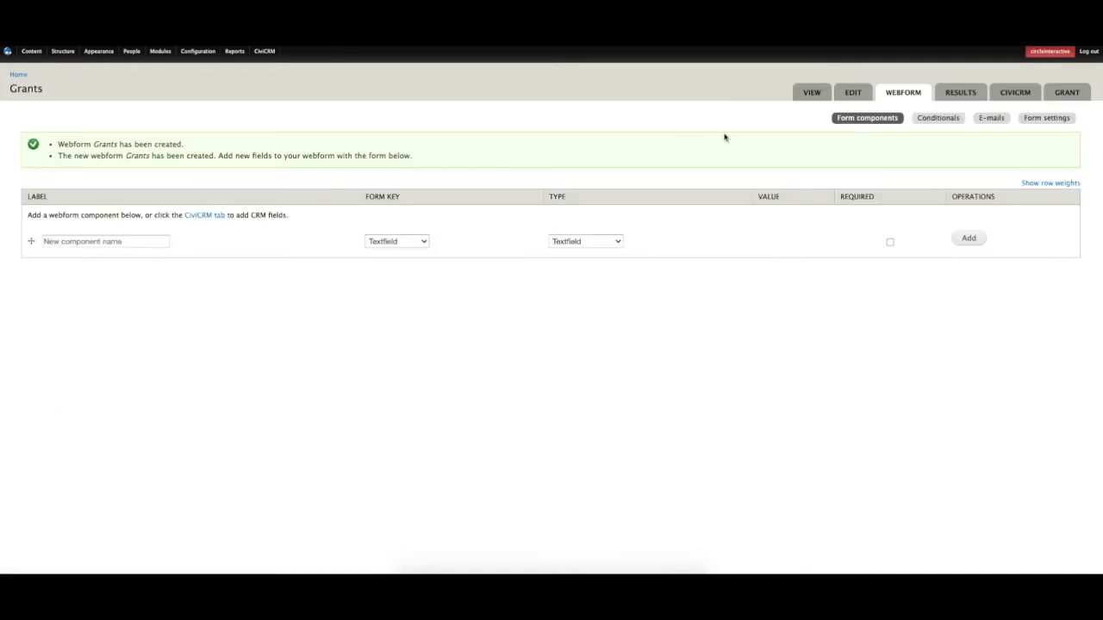
pyautogui.click(996, 93)
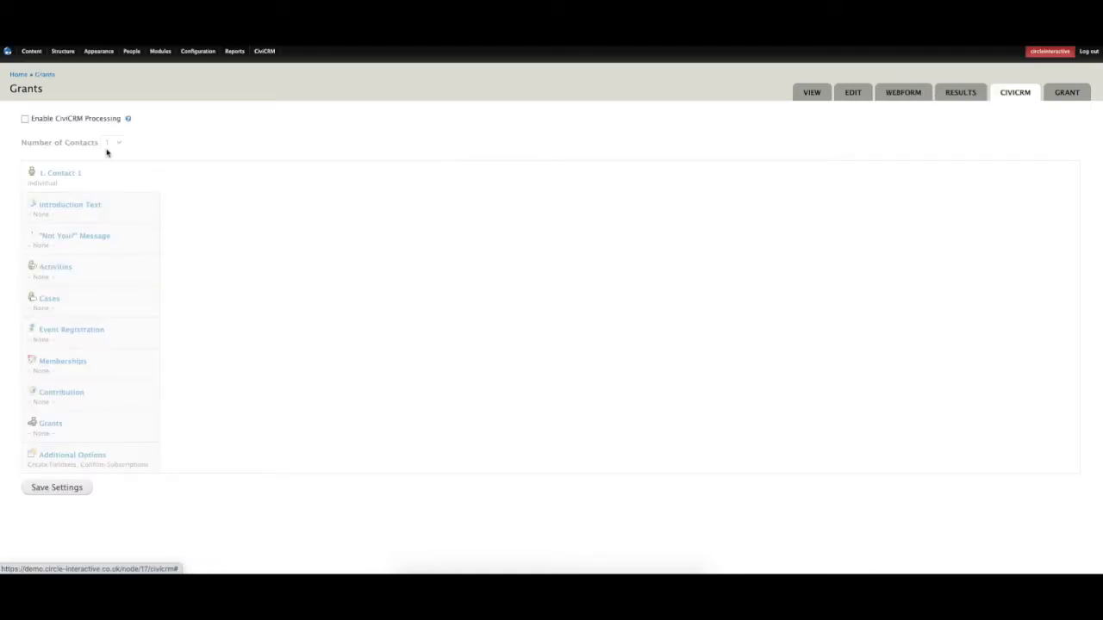
# Enable CiviCRM processing for the form with 2 contacts.
pyautogui.click(79, 119)
pyautogui.click(112, 143)
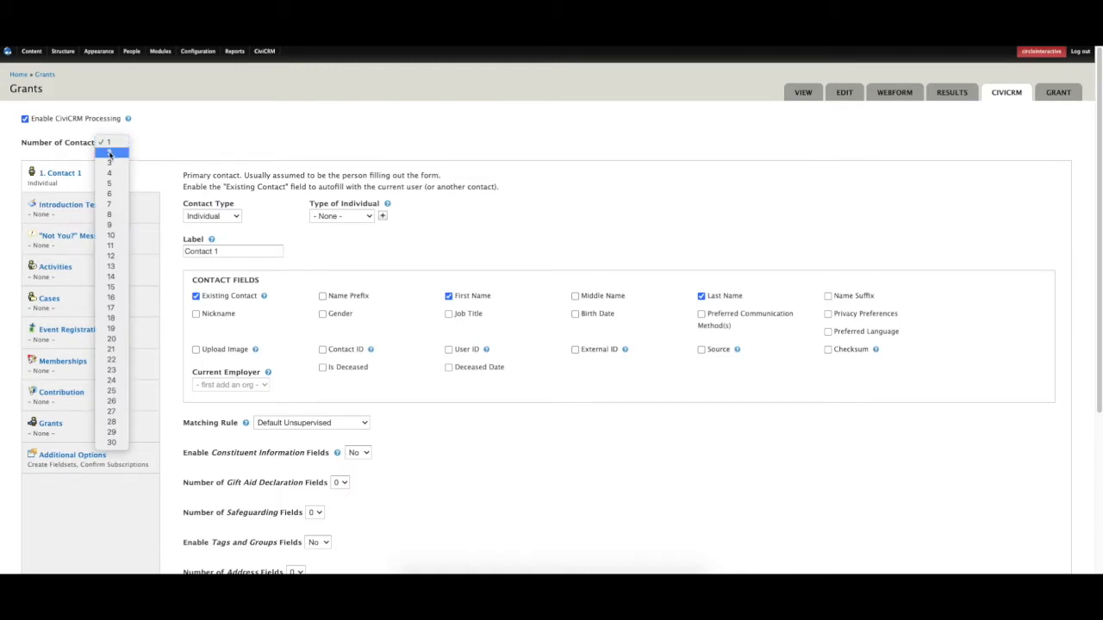
pyautogui.click(110, 154)
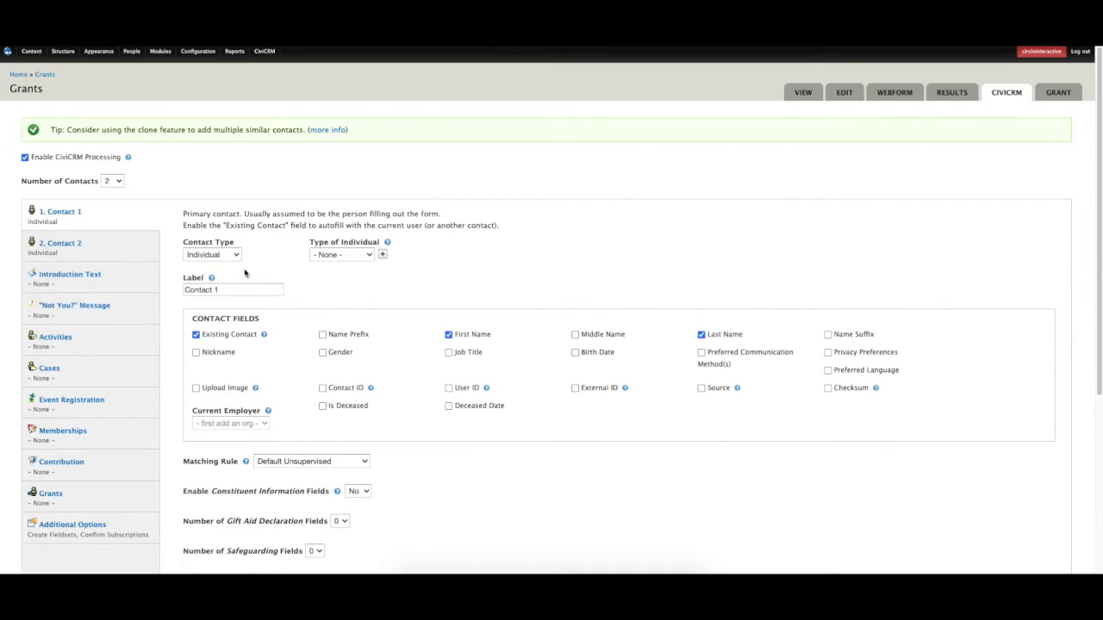
# Relabel Contact 1 'Individual', drop Existing Contact, and add Job Title and one email field.
pyautogui.click(226, 290)
pyautogui.tripleClick(226, 290)
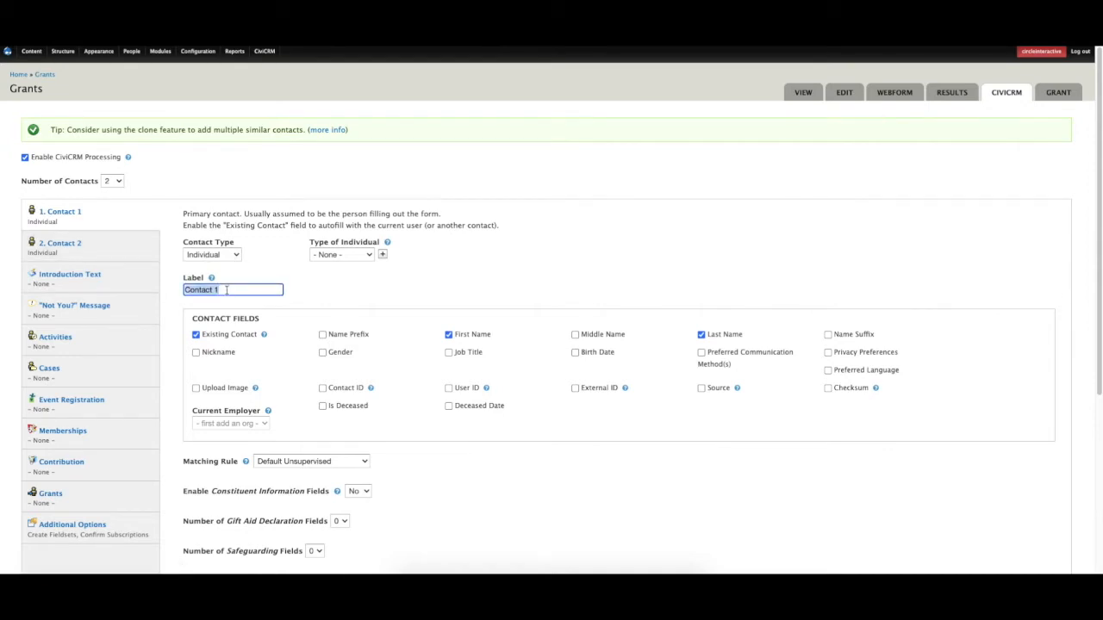
pyautogui.write('Individ')
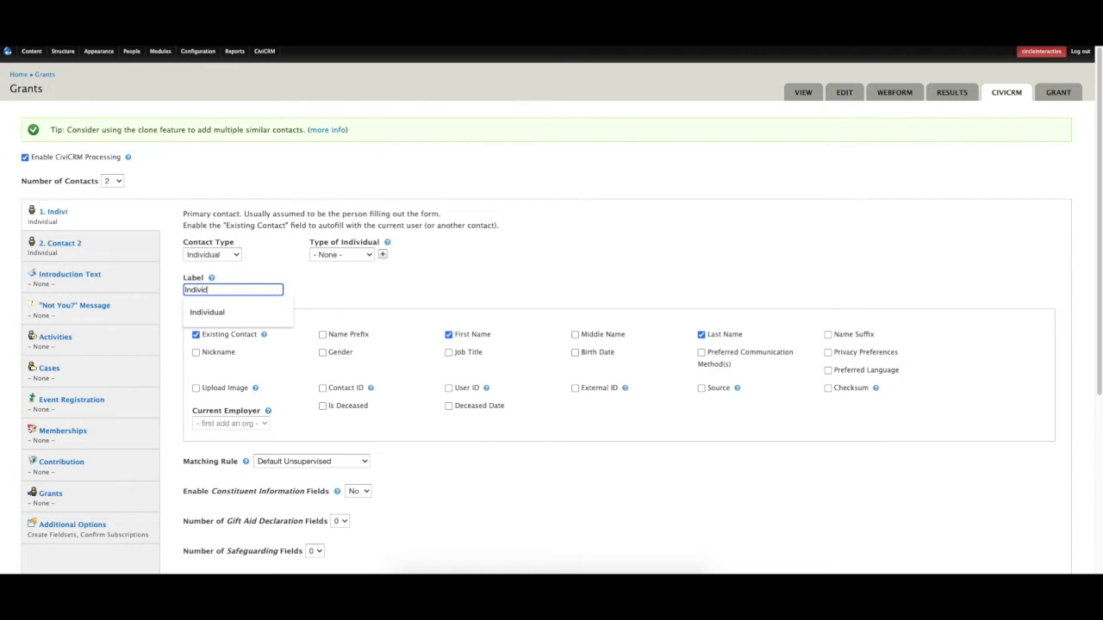
pyautogui.write('ual')
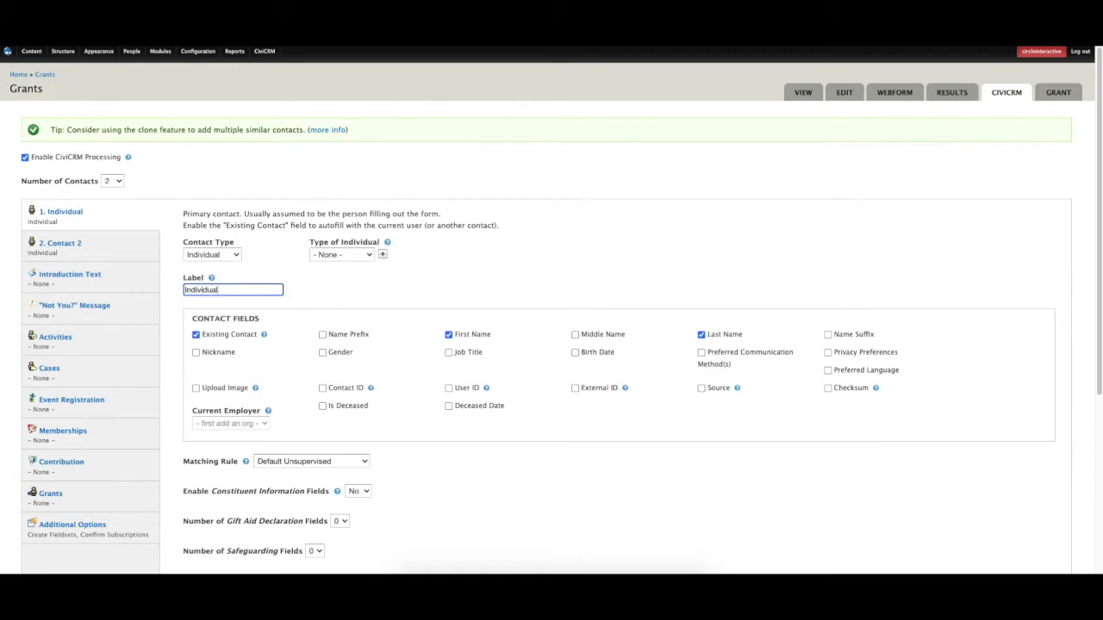
pyautogui.click(197, 335)
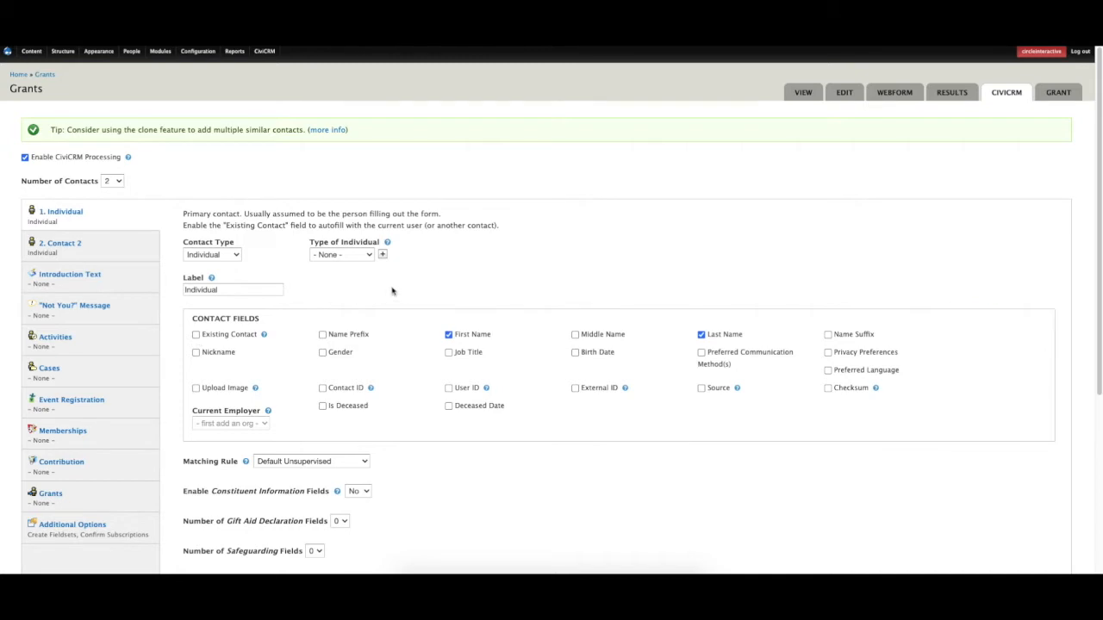
pyautogui.click(449, 352)
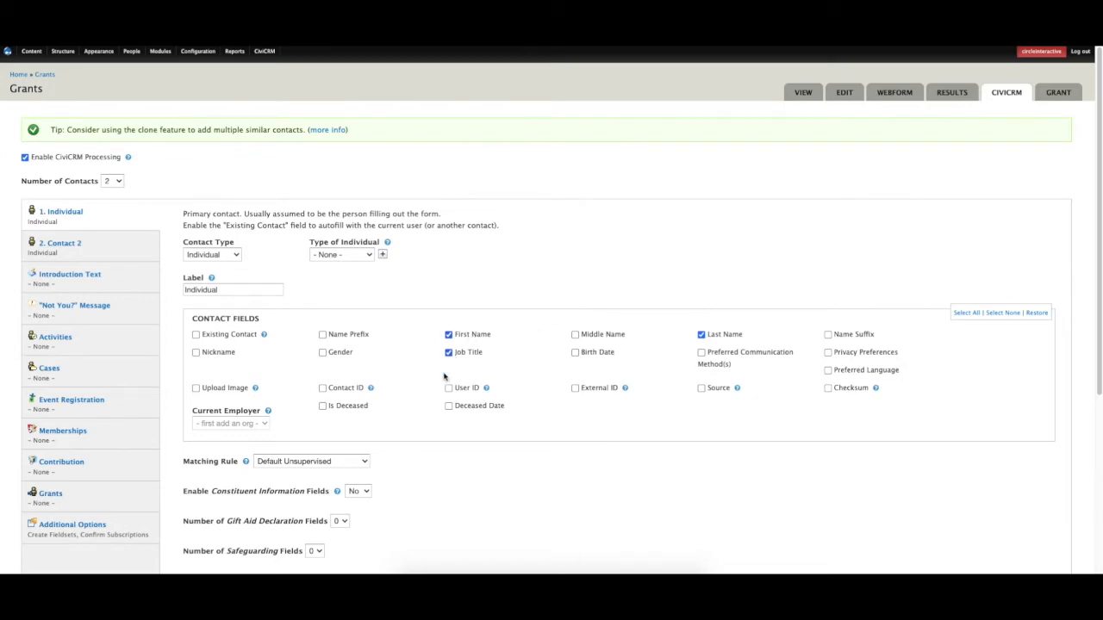
pyautogui.scroll(-3, 418, 400)
pyautogui.click(285, 484)
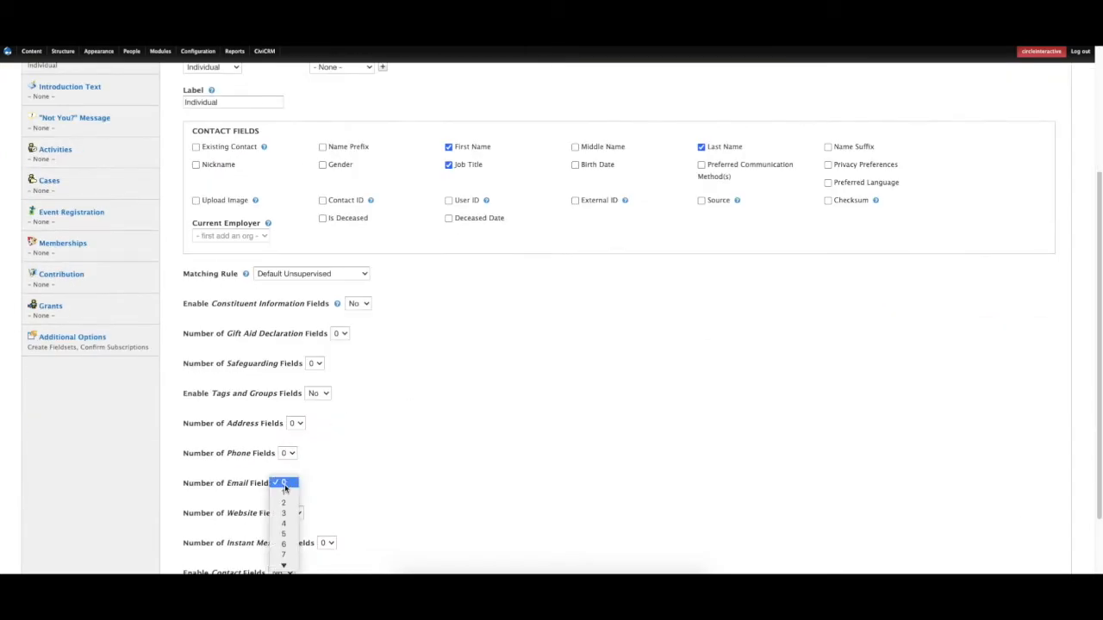
pyautogui.click(284, 493)
pyautogui.scroll(3, 318, 479)
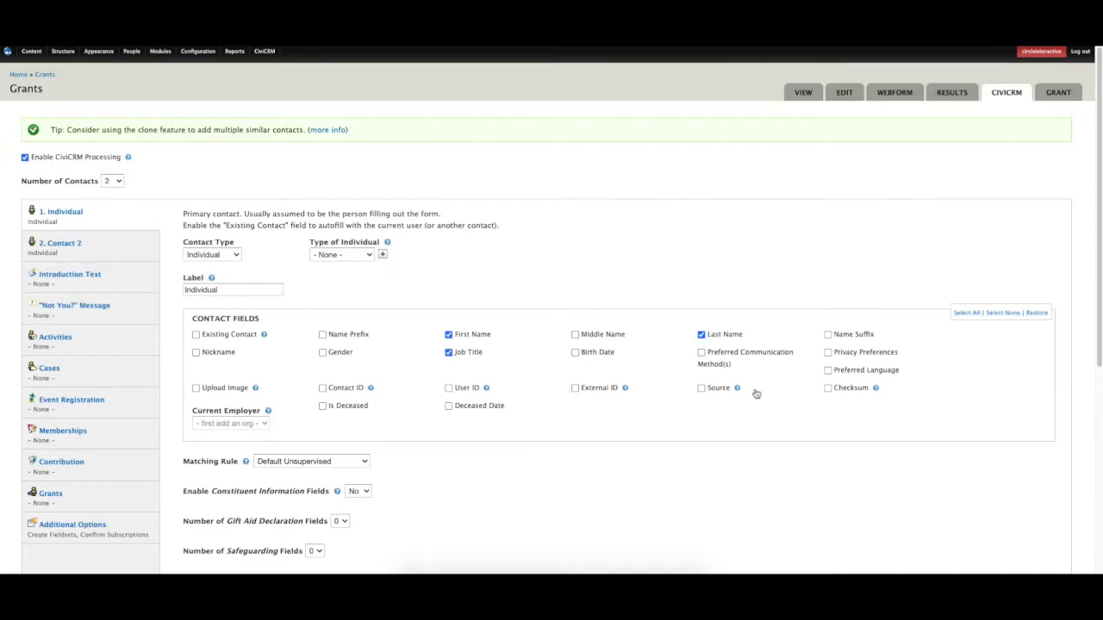
pyautogui.click(88, 251)
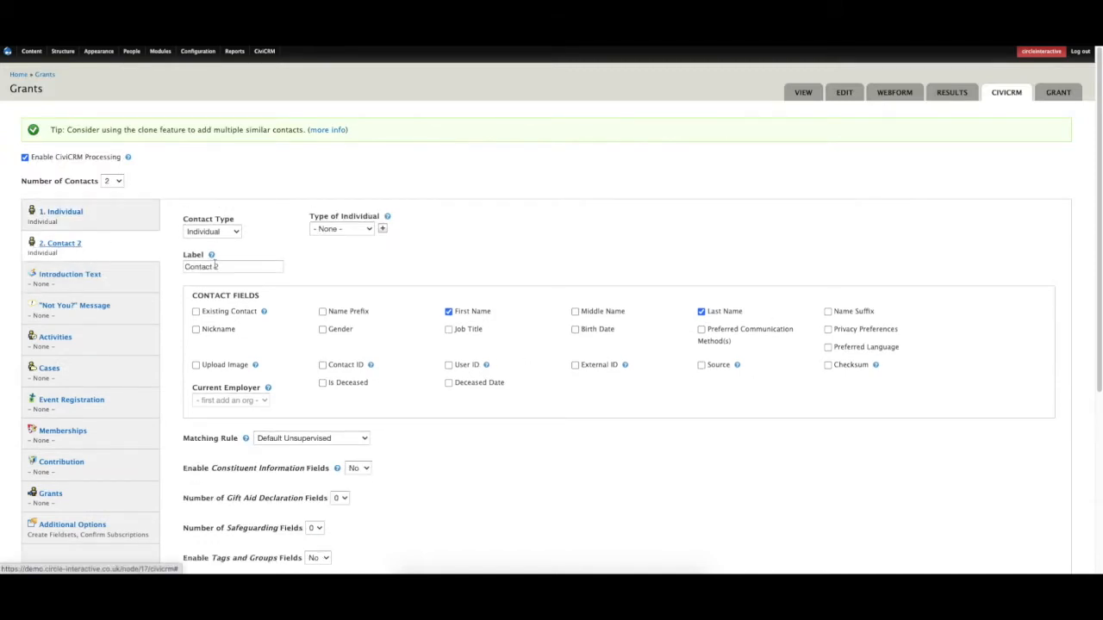
# Make Contact 2 an Organization labelled 'Organisation' with Organization Name and one website field.
pyautogui.click(215, 233)
pyautogui.click(211, 252)
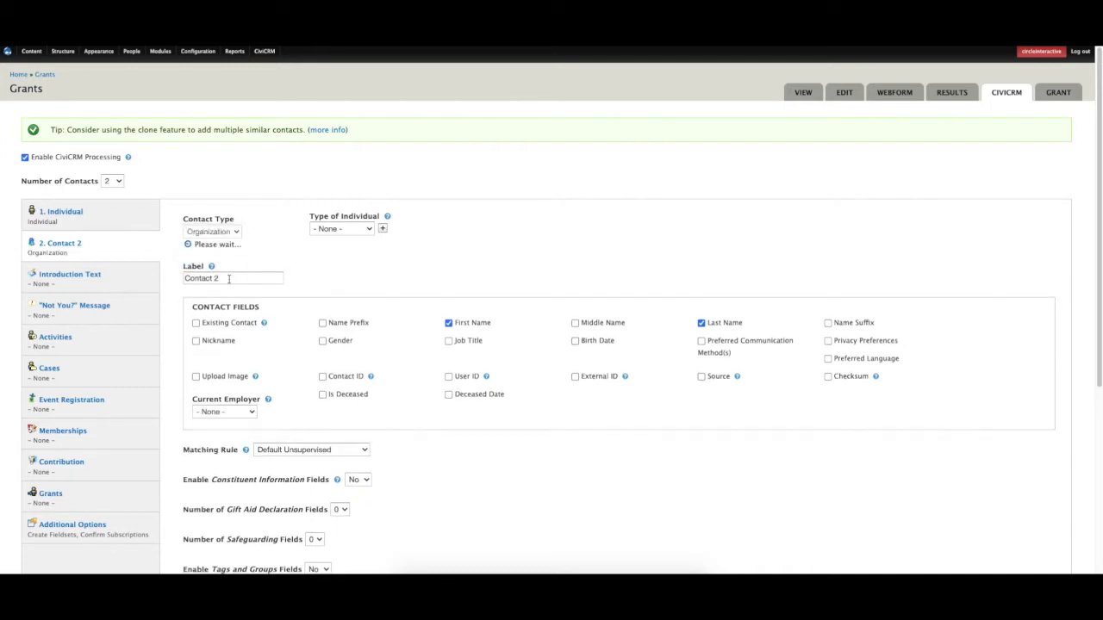
pyautogui.click(226, 276)
pyautogui.tripleClick(202, 267)
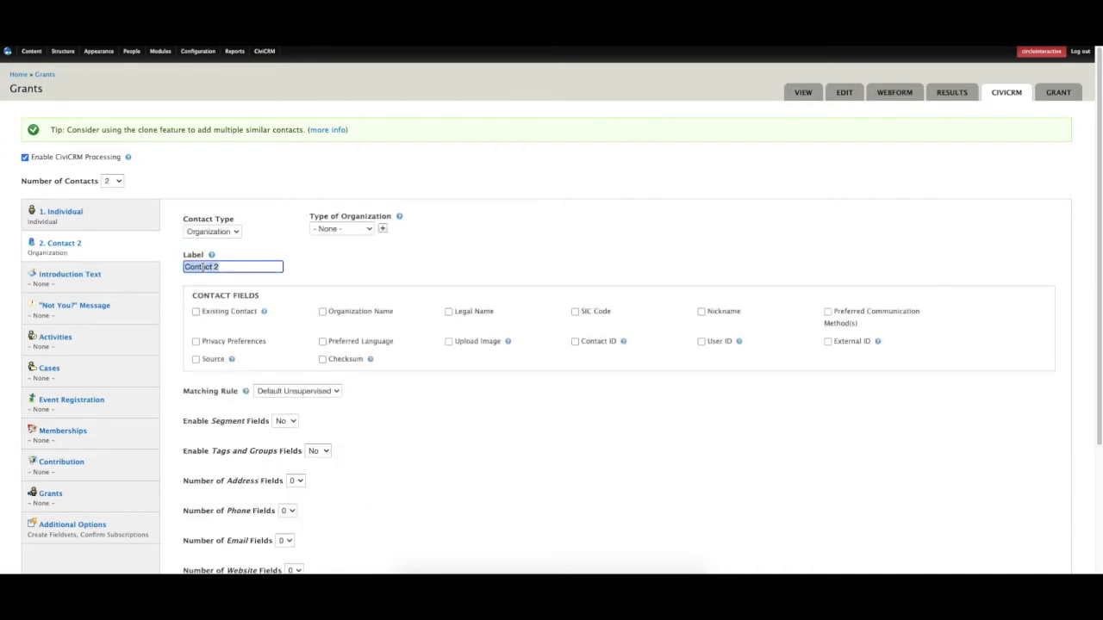
pyautogui.write('Organisation')
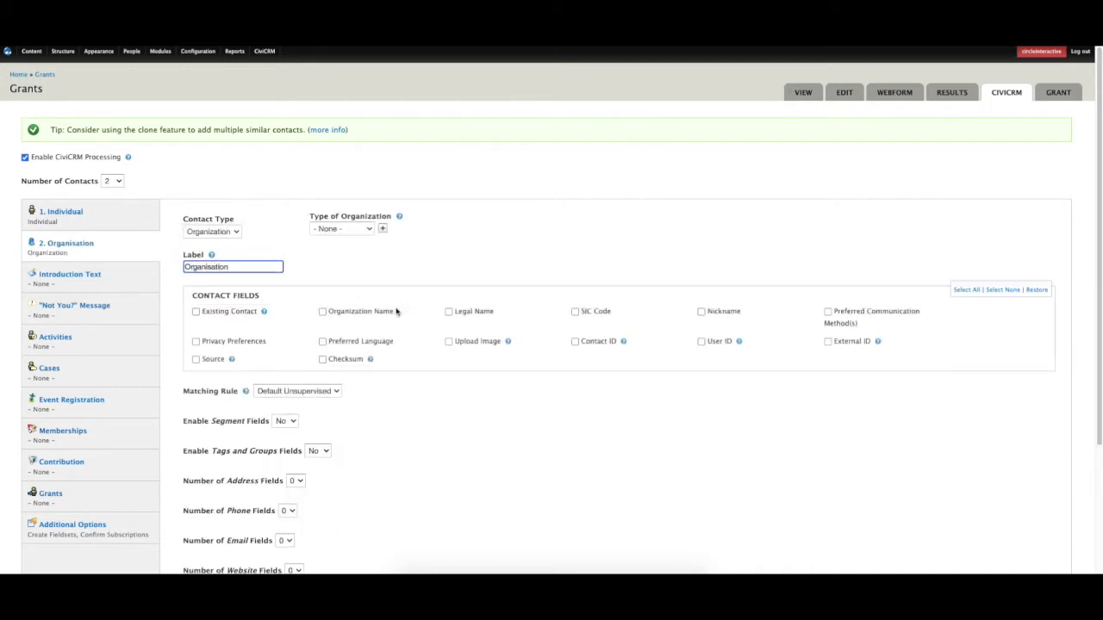
pyautogui.click(322, 312)
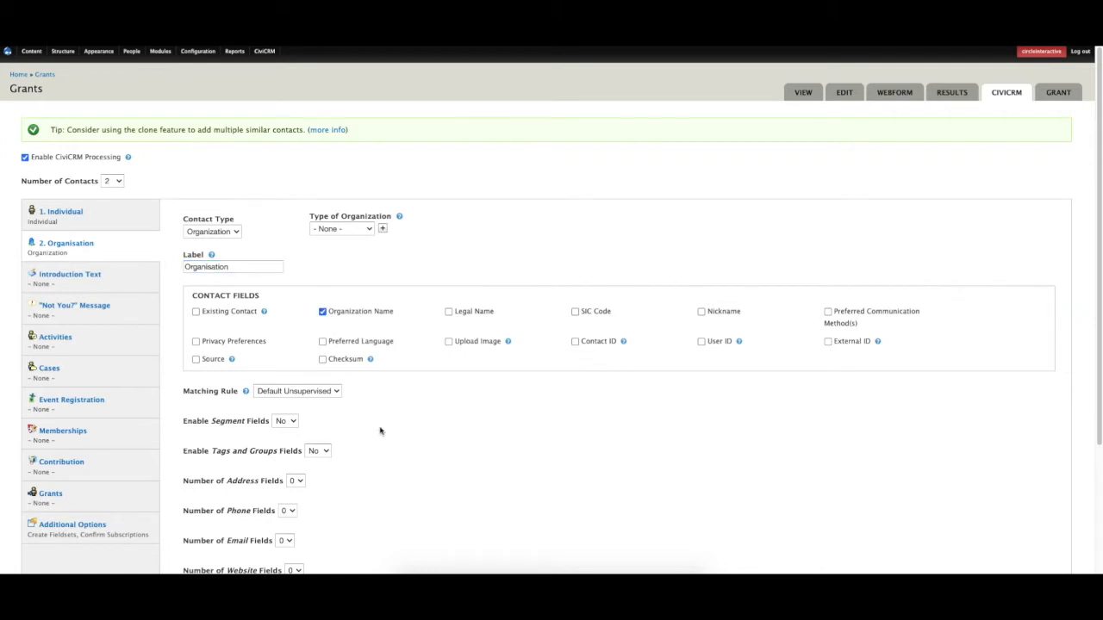
pyautogui.scroll(-2, 380, 430)
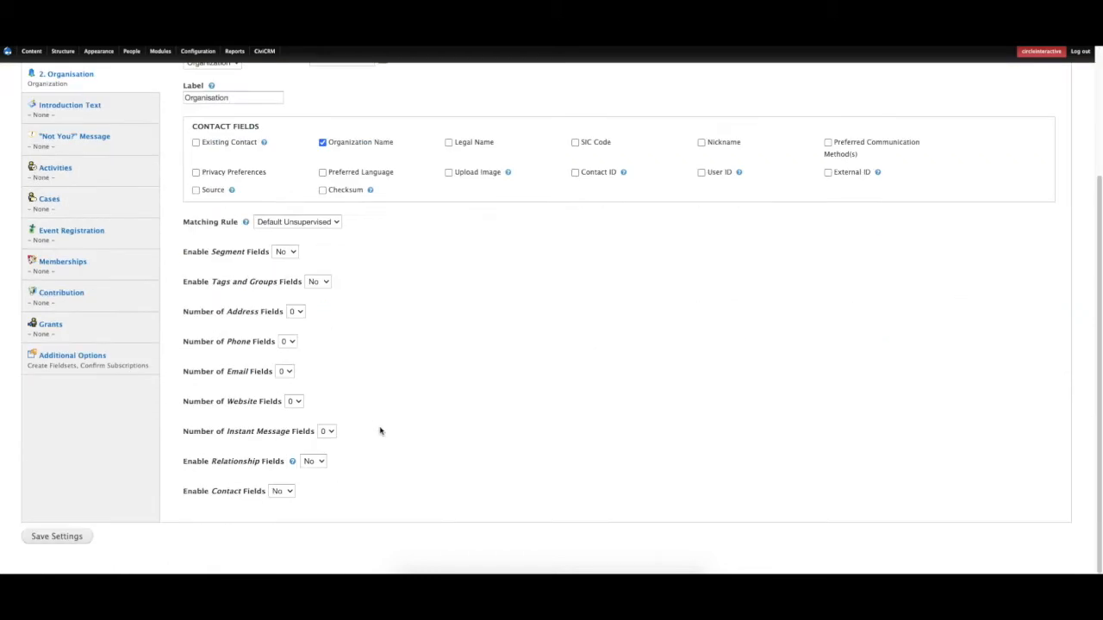
pyautogui.click(293, 401)
pyautogui.click(300, 412)
pyautogui.scroll(2, 111, 395)
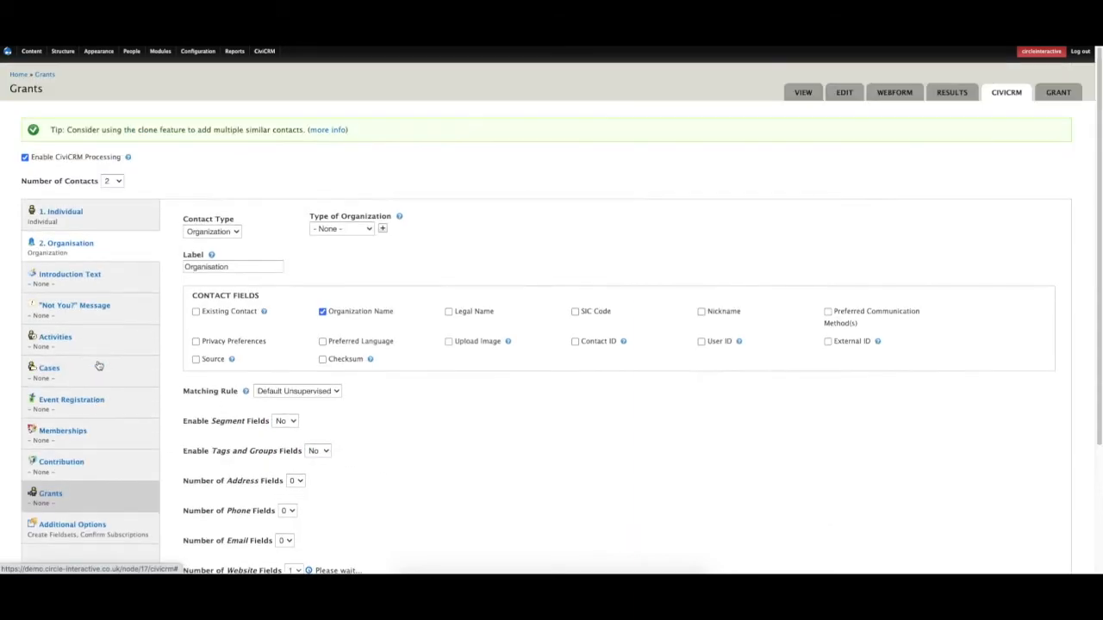
pyautogui.scroll(-1, 97, 377)
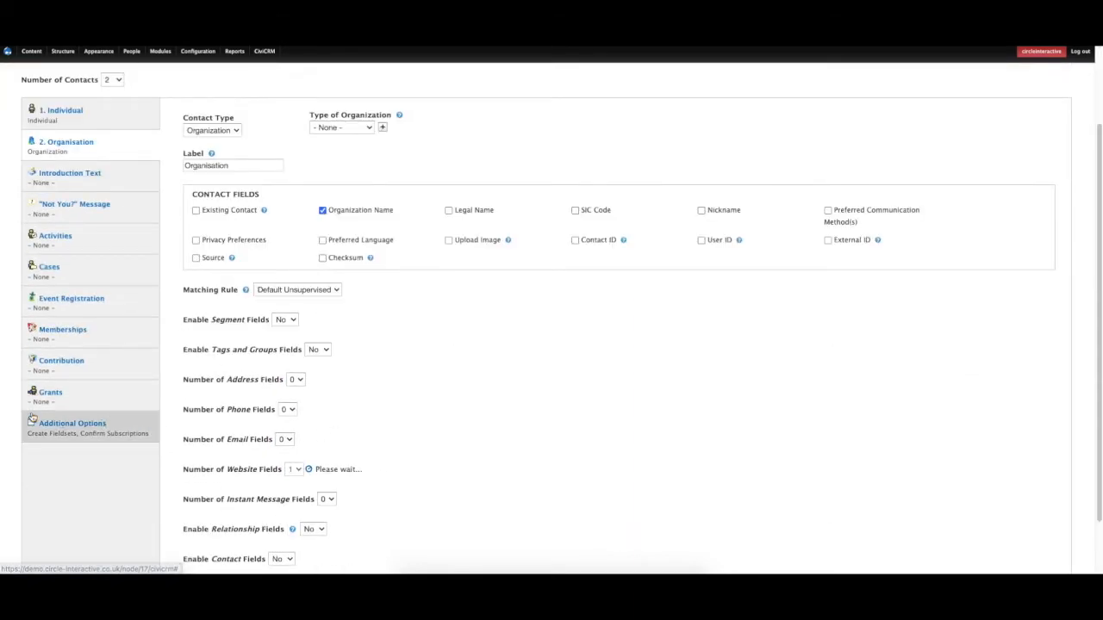
pyautogui.click(58, 401)
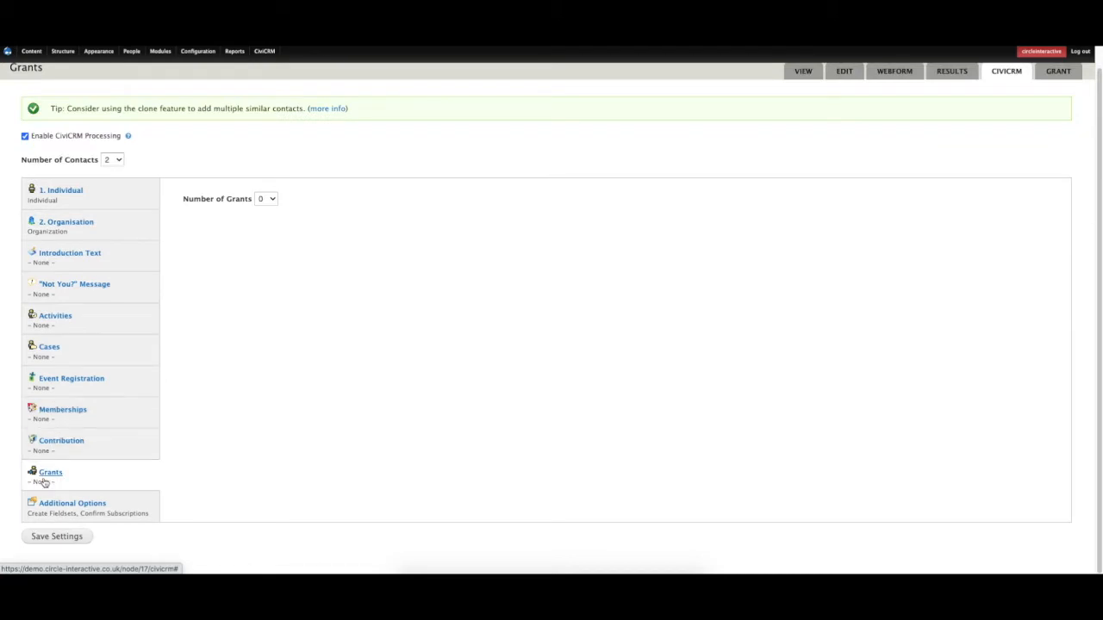
# Add one grant with the organisation as applicant and type Digital Improvements Fund.
pyautogui.click(266, 199)
pyautogui.click(266, 215)
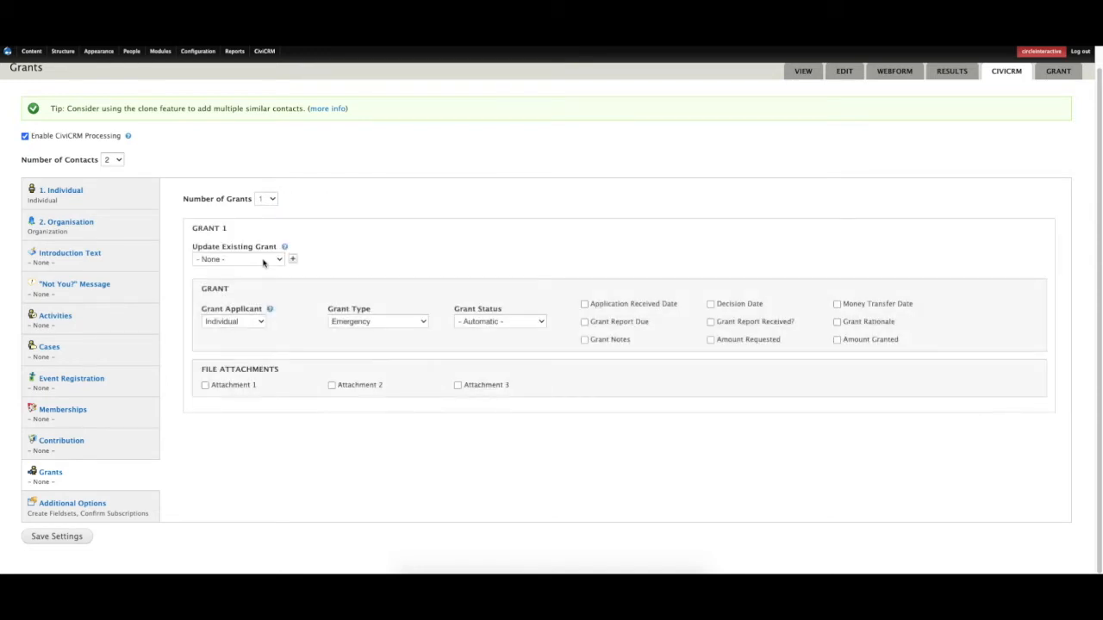
pyautogui.click(247, 321)
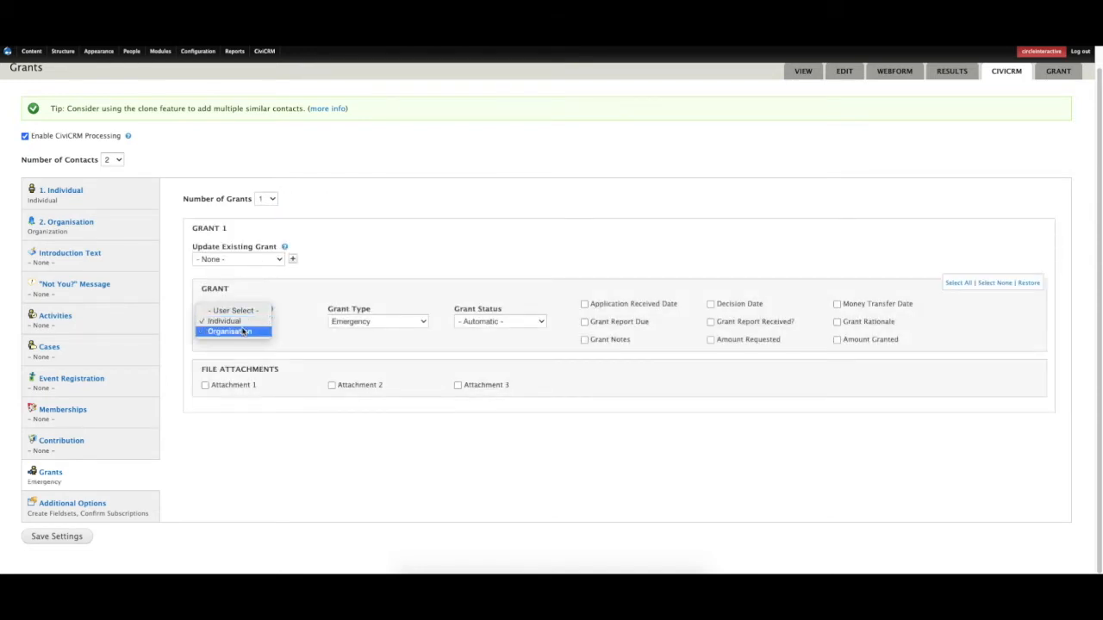
pyautogui.click(244, 332)
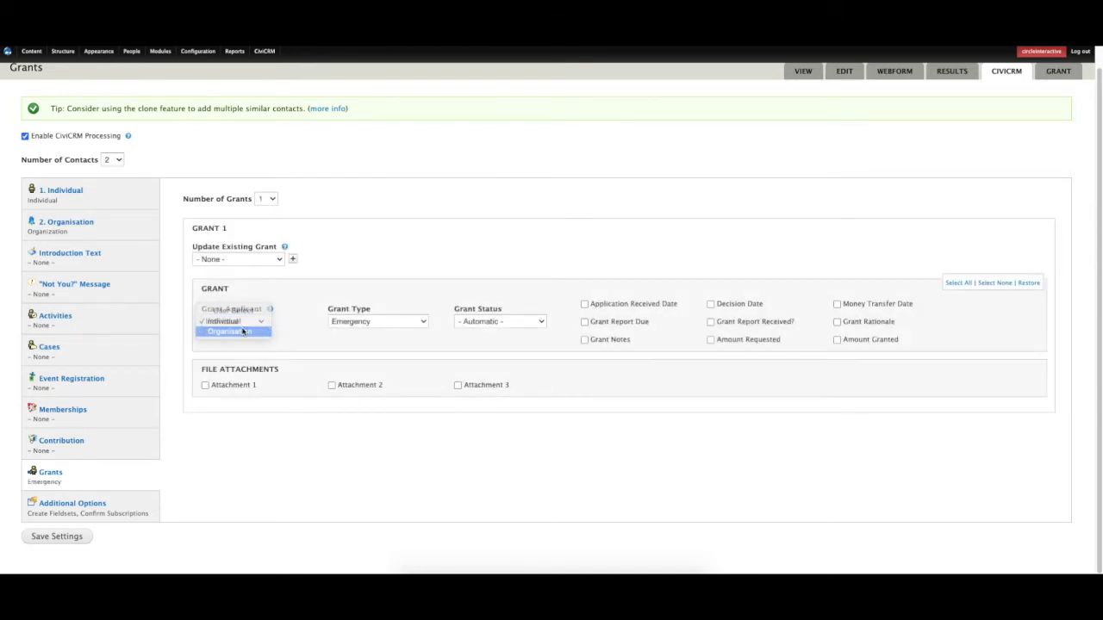
pyautogui.click(366, 321)
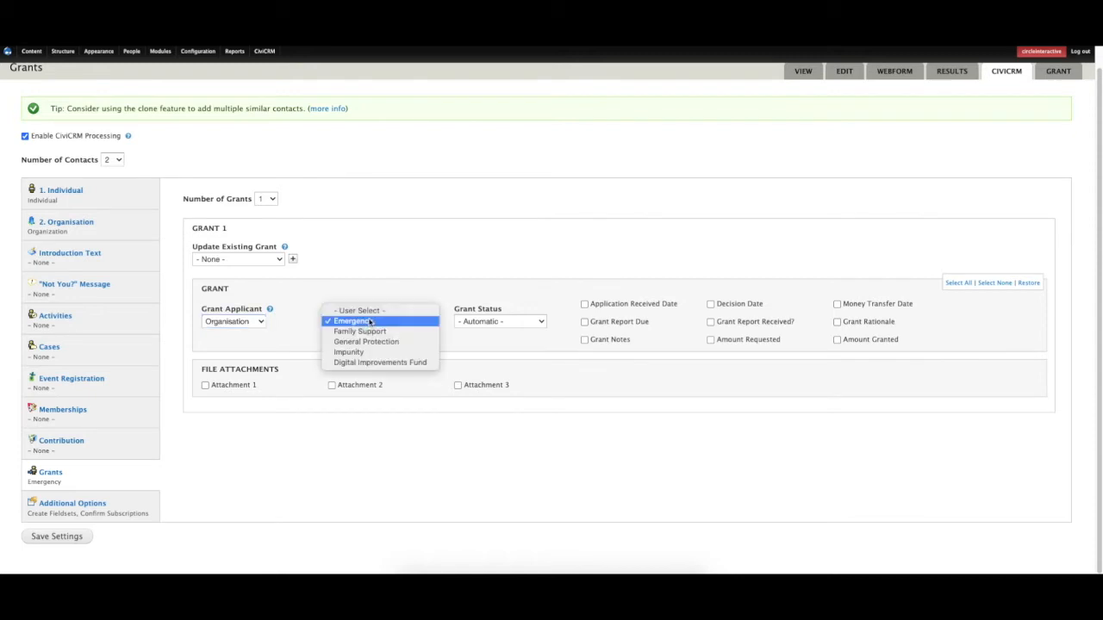
pyautogui.click(361, 365)
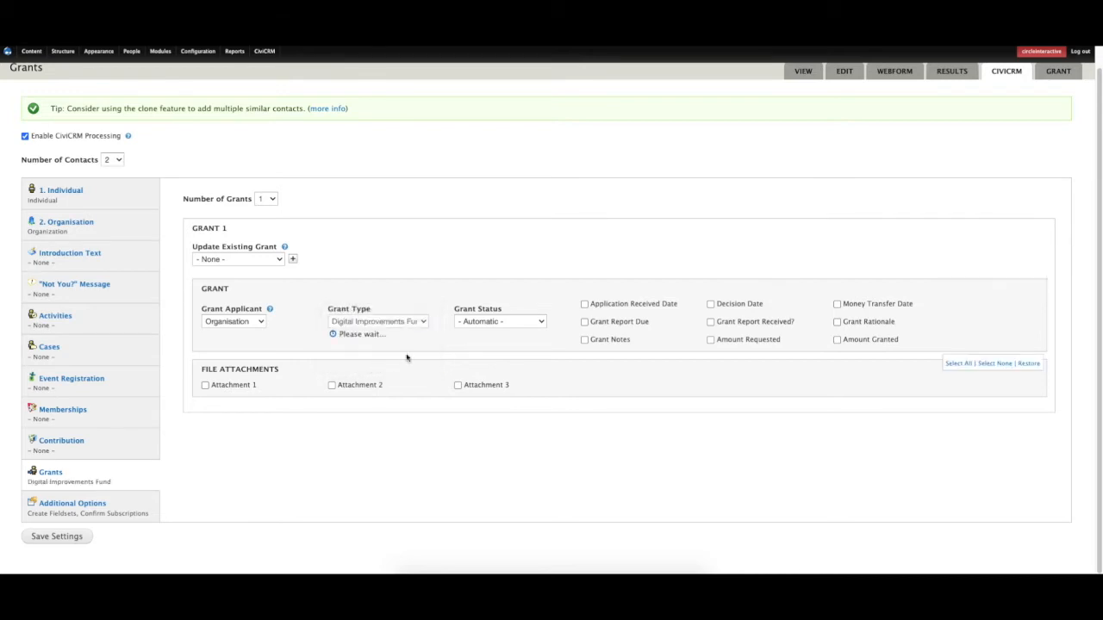
# Set grant status to Submitted, include Grant Rationale, and save the settings.
pyautogui.click(492, 324)
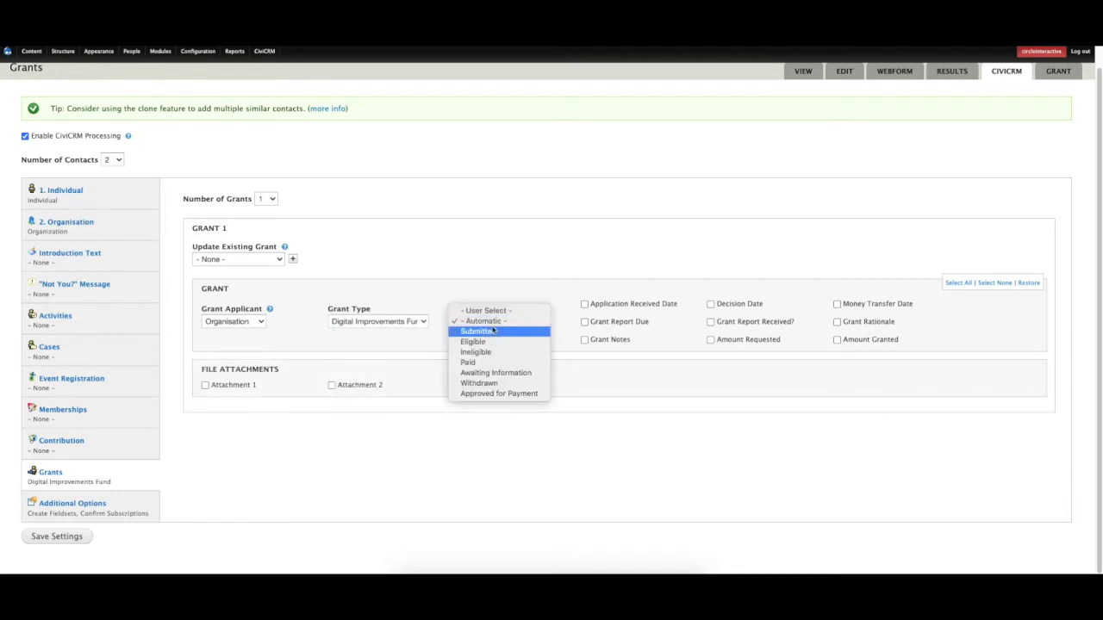
pyautogui.click(493, 331)
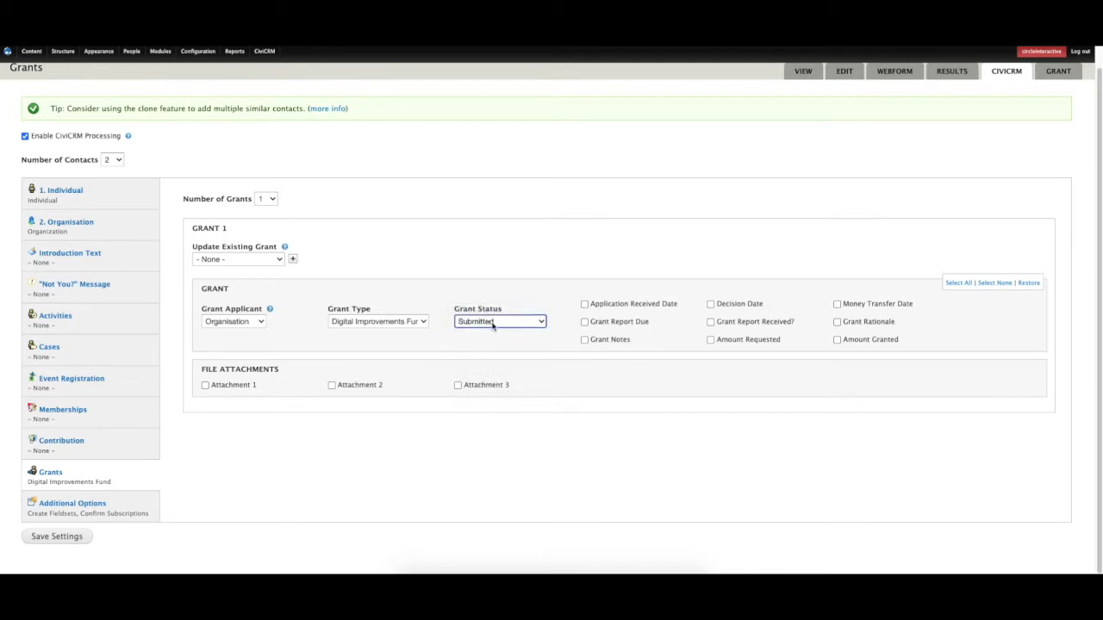
pyautogui.click(493, 324)
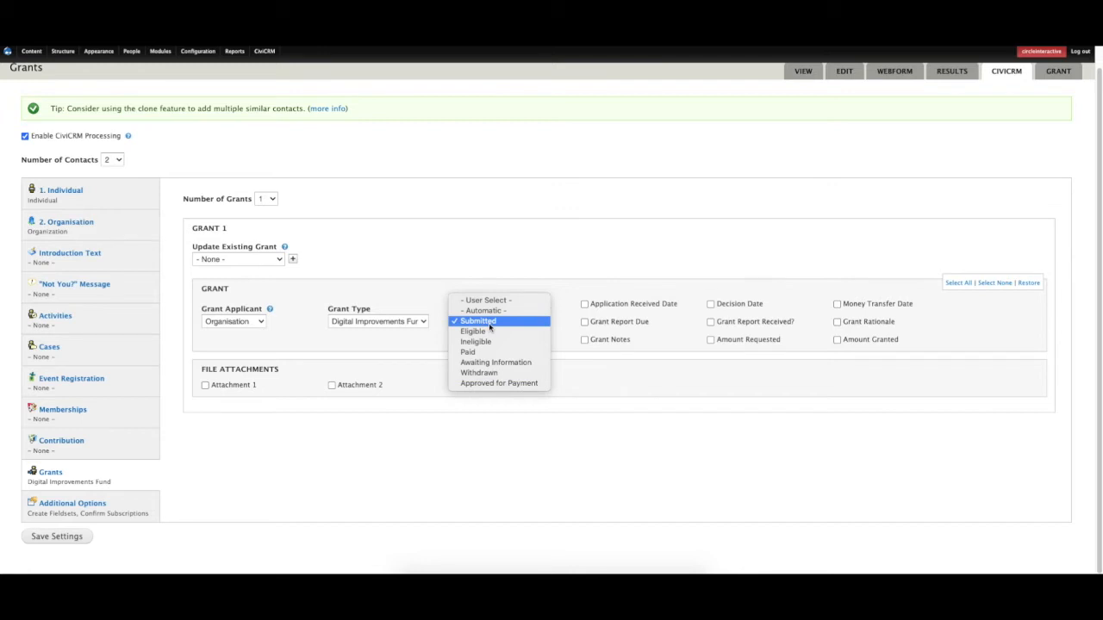
pyautogui.click(490, 323)
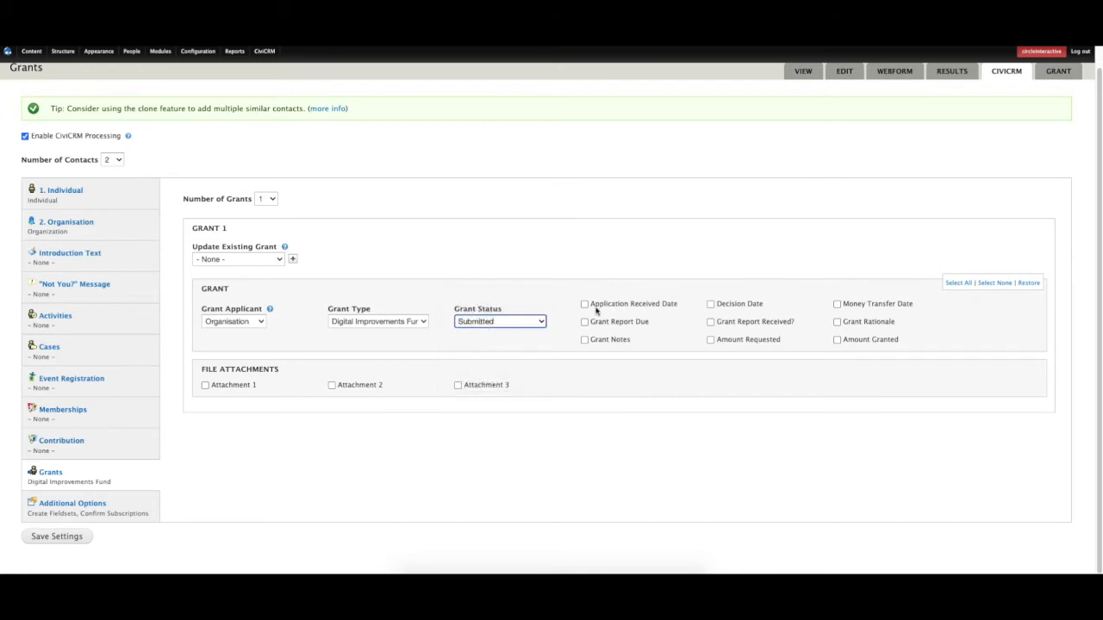
pyautogui.click(837, 322)
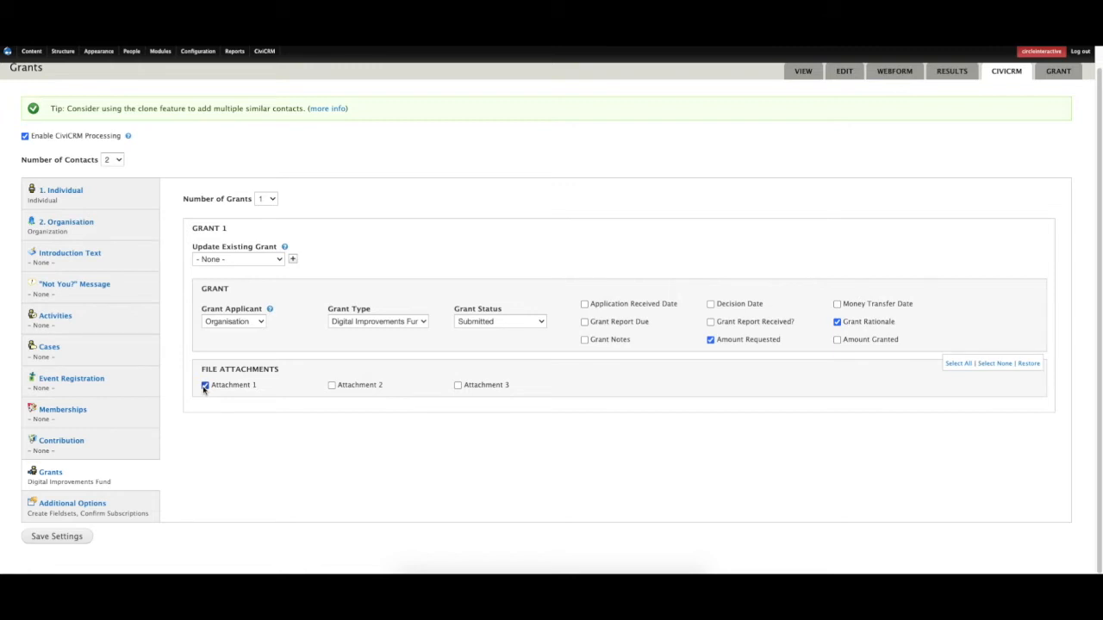
pyautogui.click(75, 537)
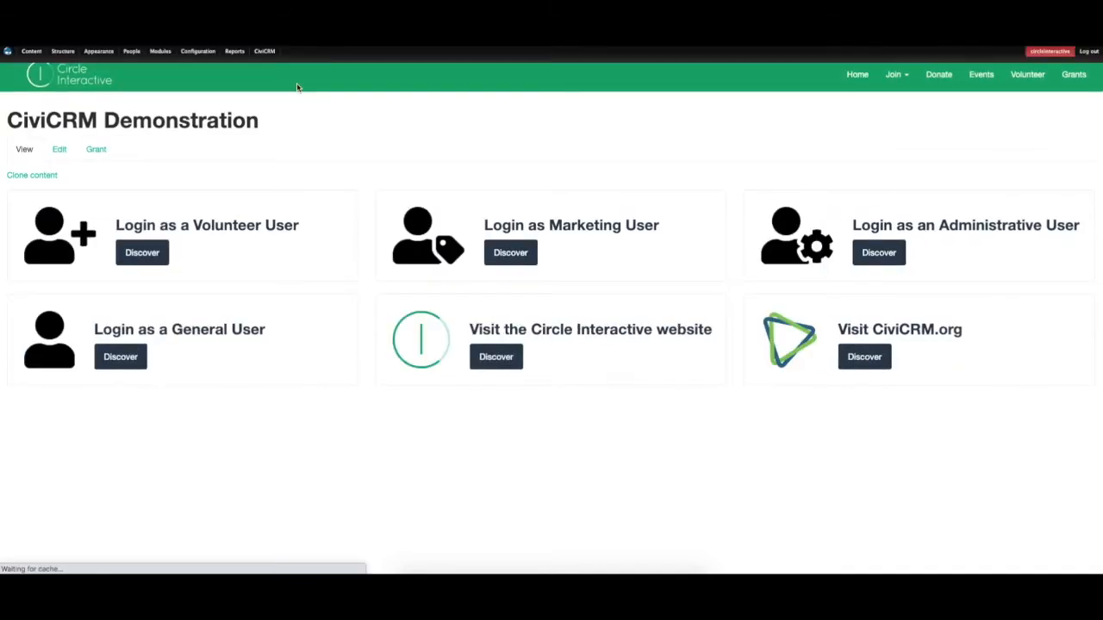
# Open the published Grants form and scroll through its fields.
pyautogui.click(1076, 82)
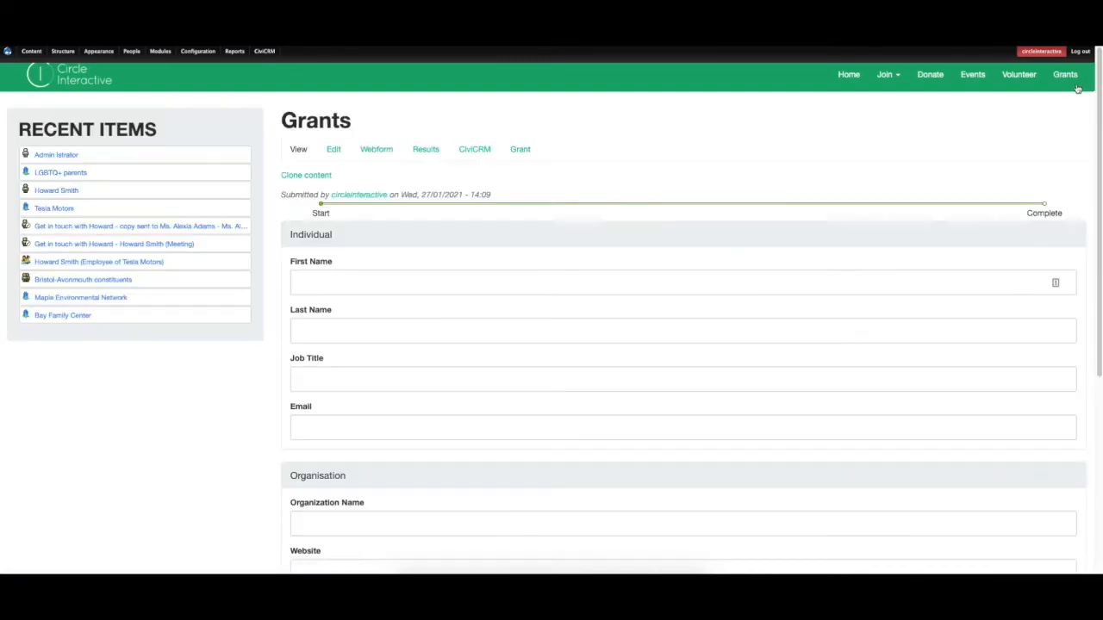
pyautogui.scroll(-3, 574, 379)
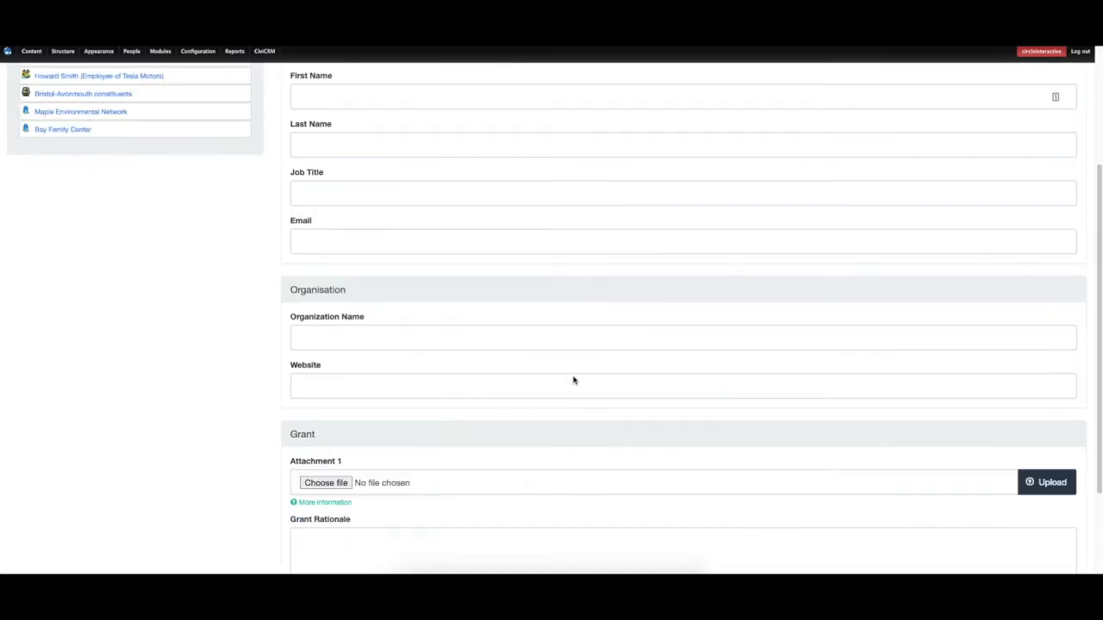
pyautogui.scroll(-2, 574, 379)
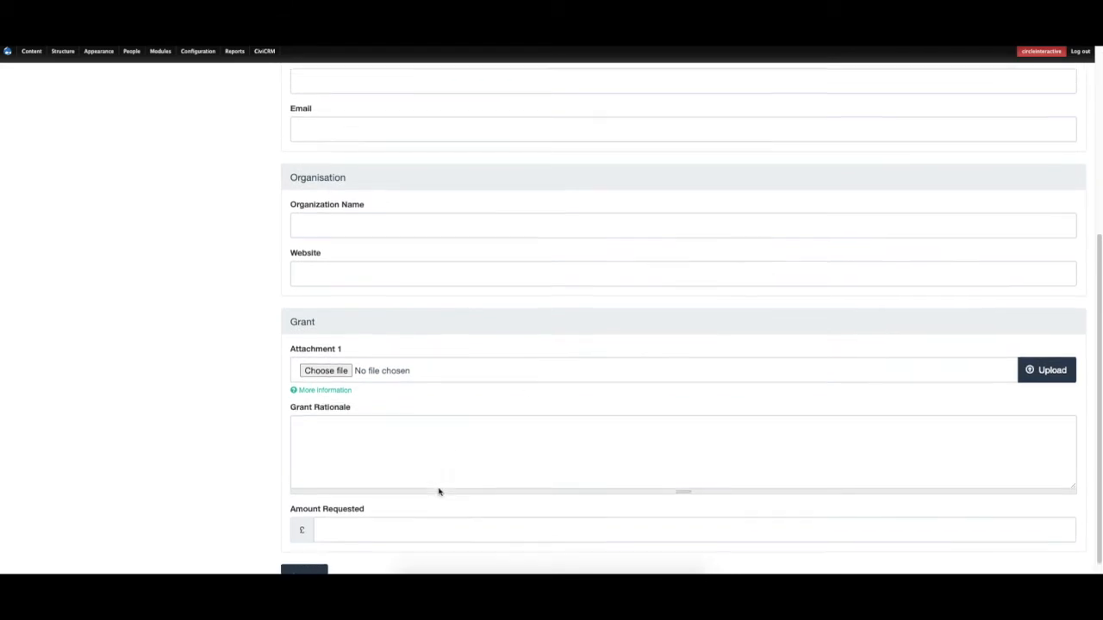
pyautogui.scroll(5, 438, 490)
pyautogui.press('super+Tab')
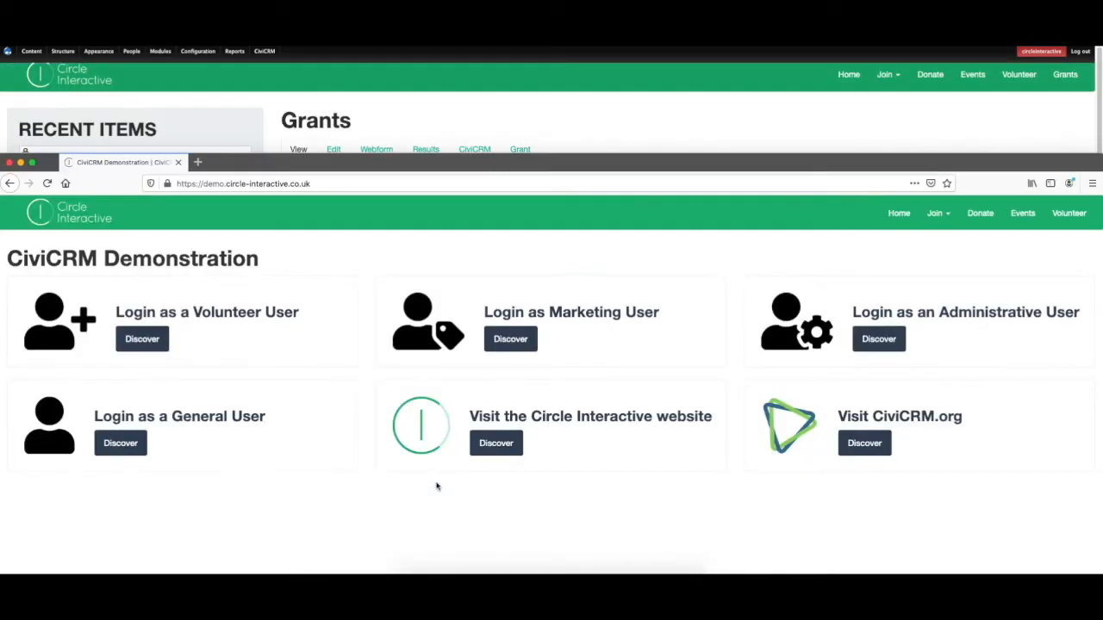
# Reload the demo homepage in the second window and open the Grants form.
pyautogui.moveTo(503, 164); pyautogui.dragTo(499, 45)
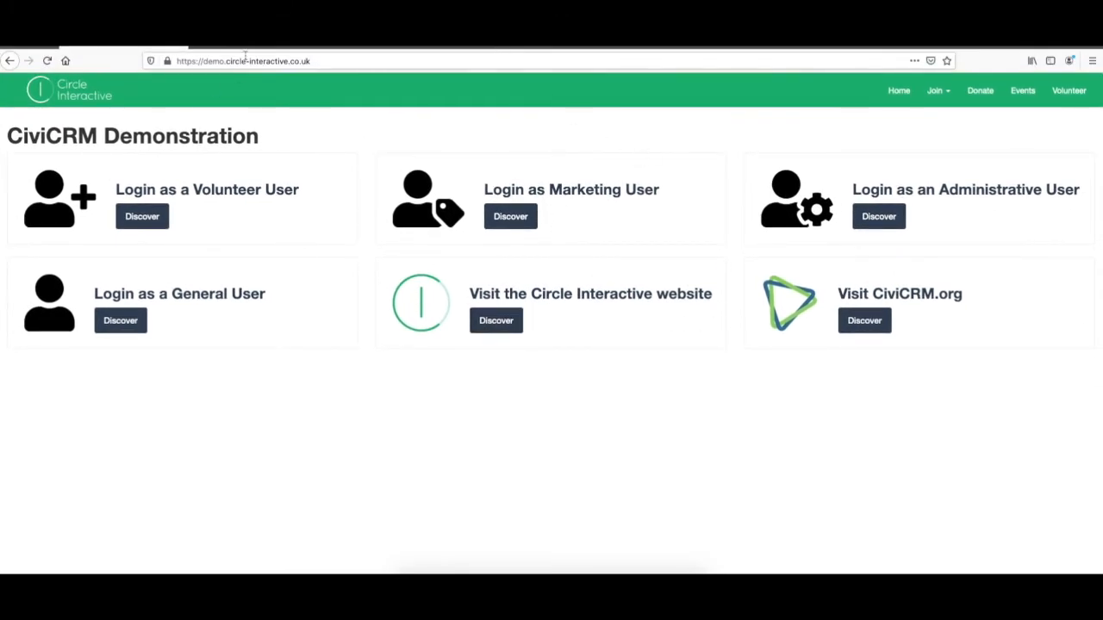
pyautogui.click(46, 65)
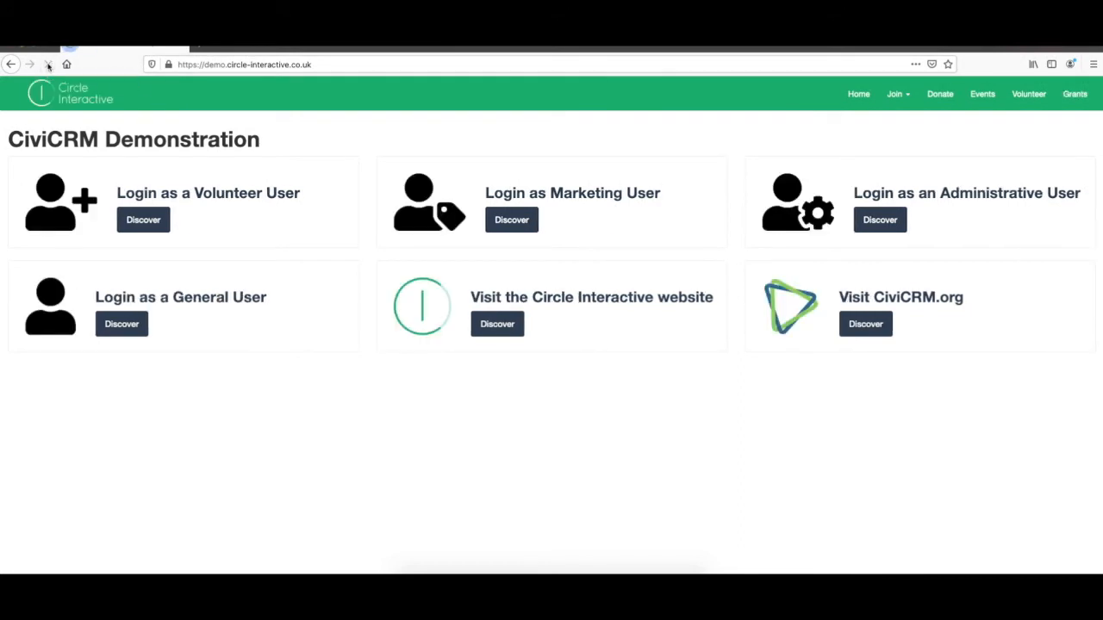
pyautogui.click(1068, 100)
pyautogui.click(216, 248)
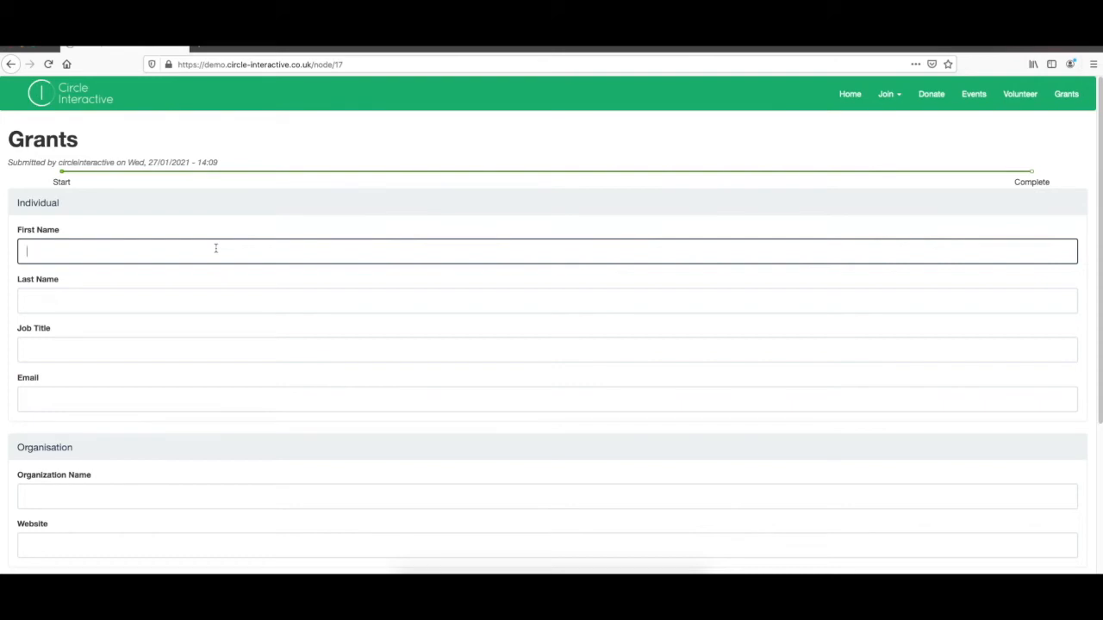
pyautogui.press('Tab')
pyautogui.write('Smith')
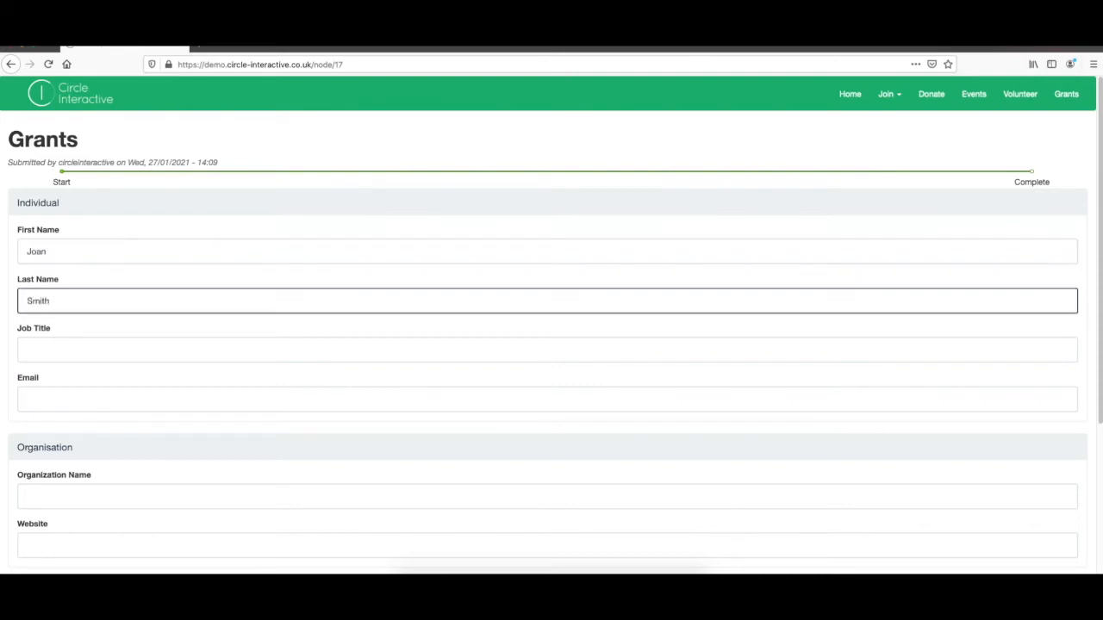
pyautogui.press('Tab')
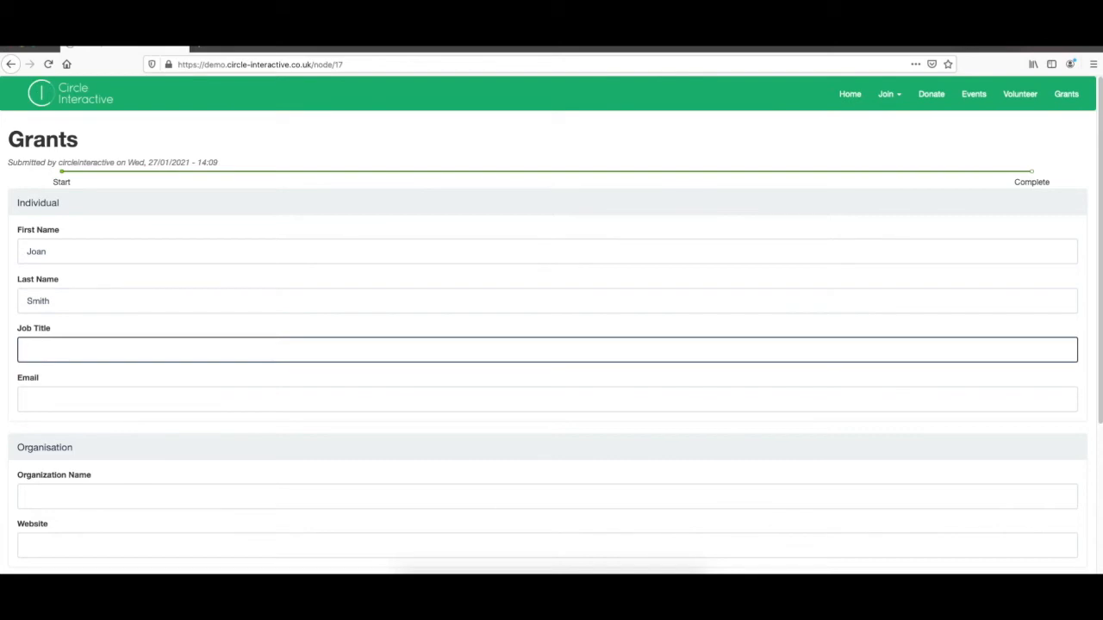
pyautogui.write('CEO')
pyautogui.press('Tab')
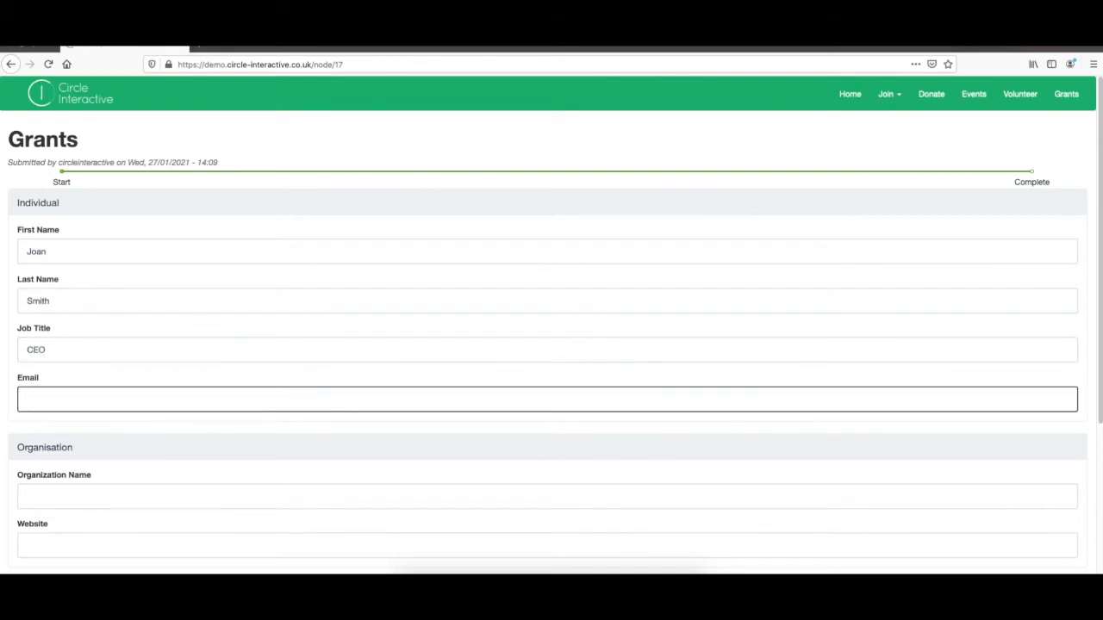
pyautogui.write('joan@test.com')
pyautogui.press('Tab')
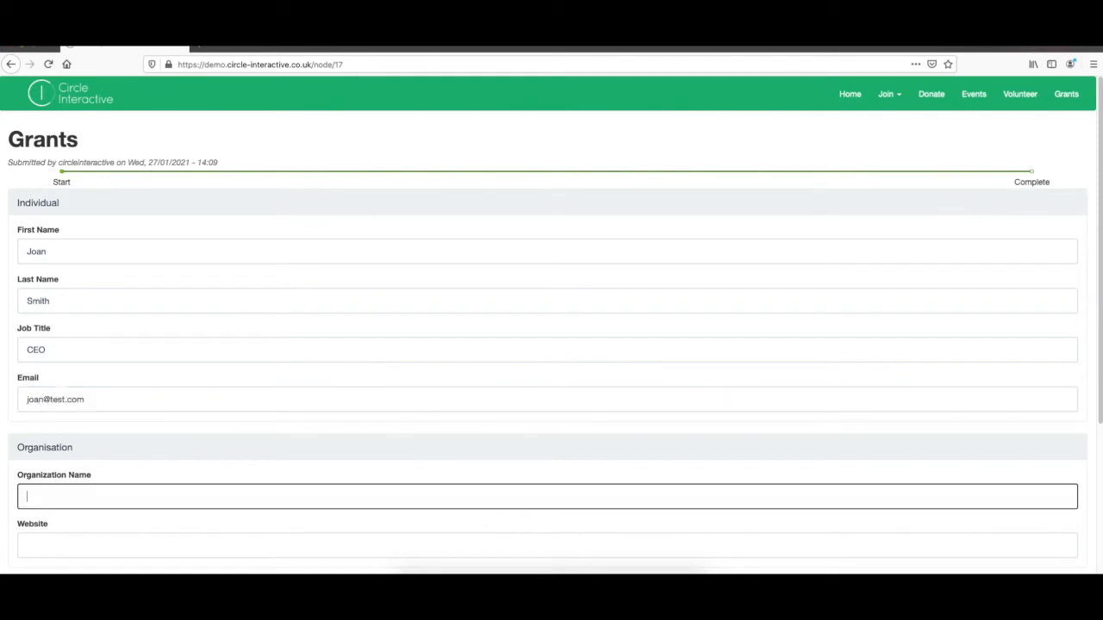
pyautogui.write('Test Organisation')
pyautogui.press('Tab')
pyautogui.write('www.test.com')
pyautogui.press('BackSpace')
pyautogui.write('.uk')
# Enter rationale 'We need a new CiviCRM' and amount 10000, then submit.
pyautogui.scroll(-5, 214, 256)
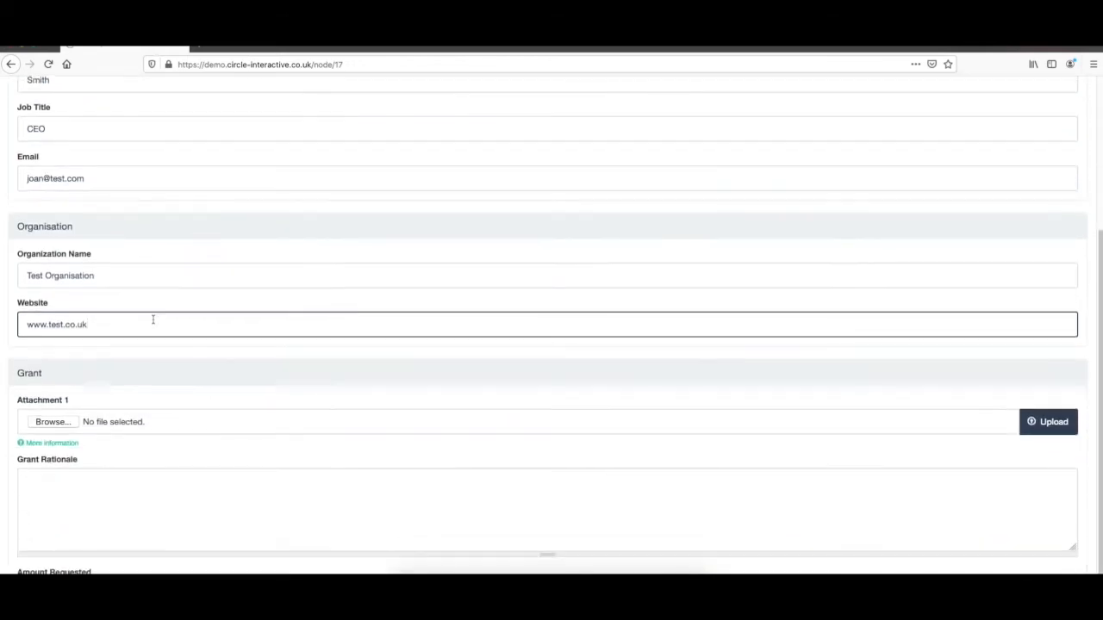
pyautogui.scroll(-1, 59, 422)
pyautogui.click(67, 431)
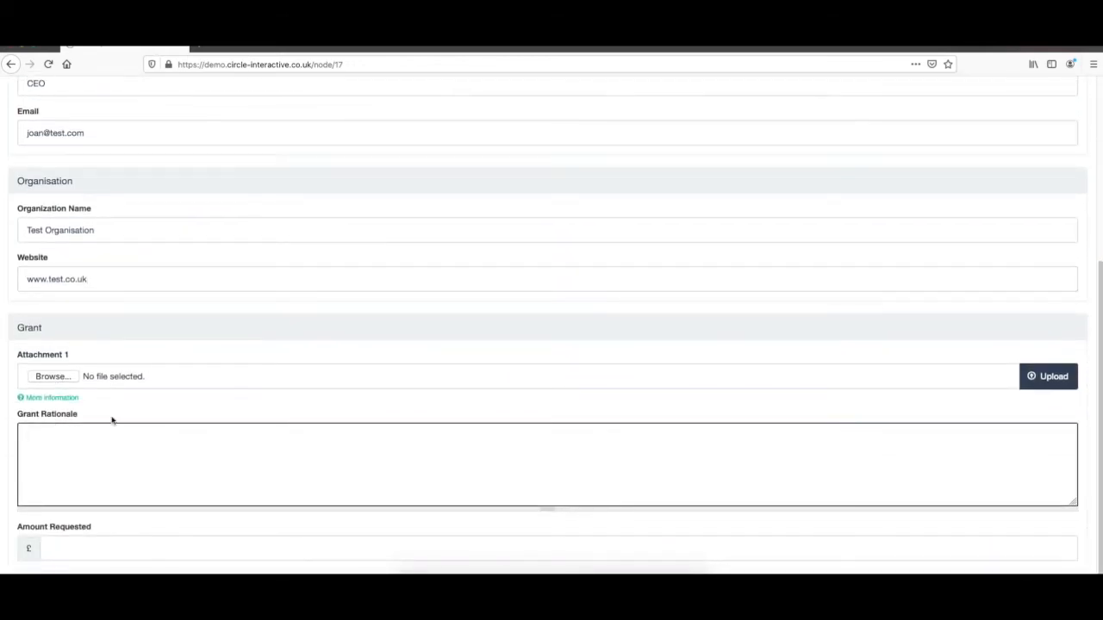
pyautogui.write('We need a new CiviCRM')
pyautogui.click(84, 547)
pyautogui.write('10000')
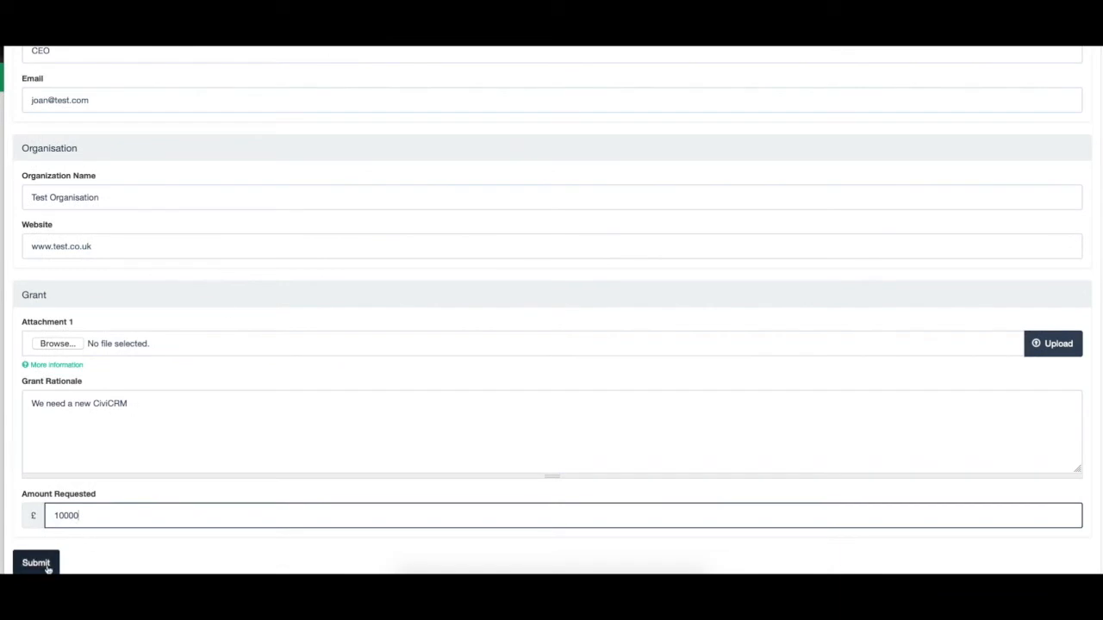
pyautogui.click(48, 566)
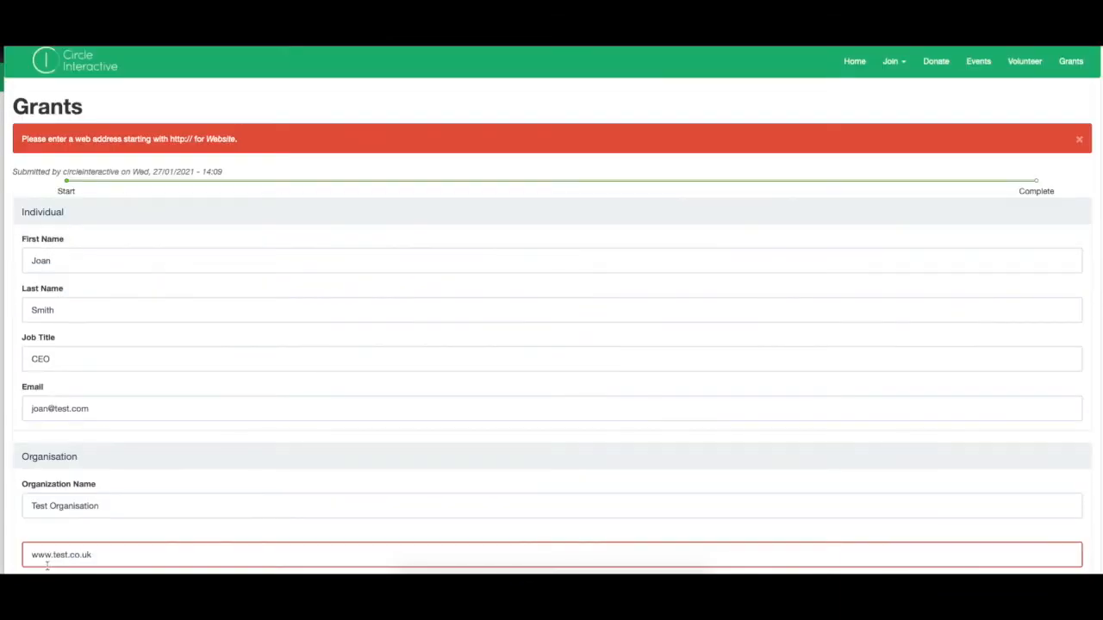
pyautogui.scroll(-1, 47, 567)
pyautogui.click(31, 510)
pyautogui.write('http')
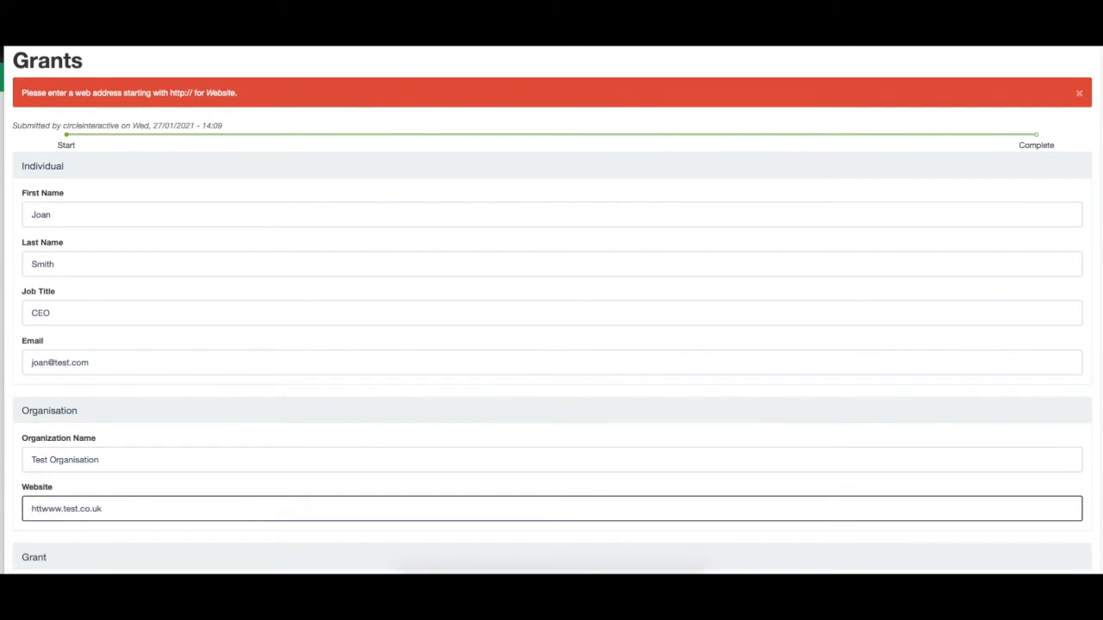
pyautogui.write('://')
pyautogui.scroll(-5, 45, 566)
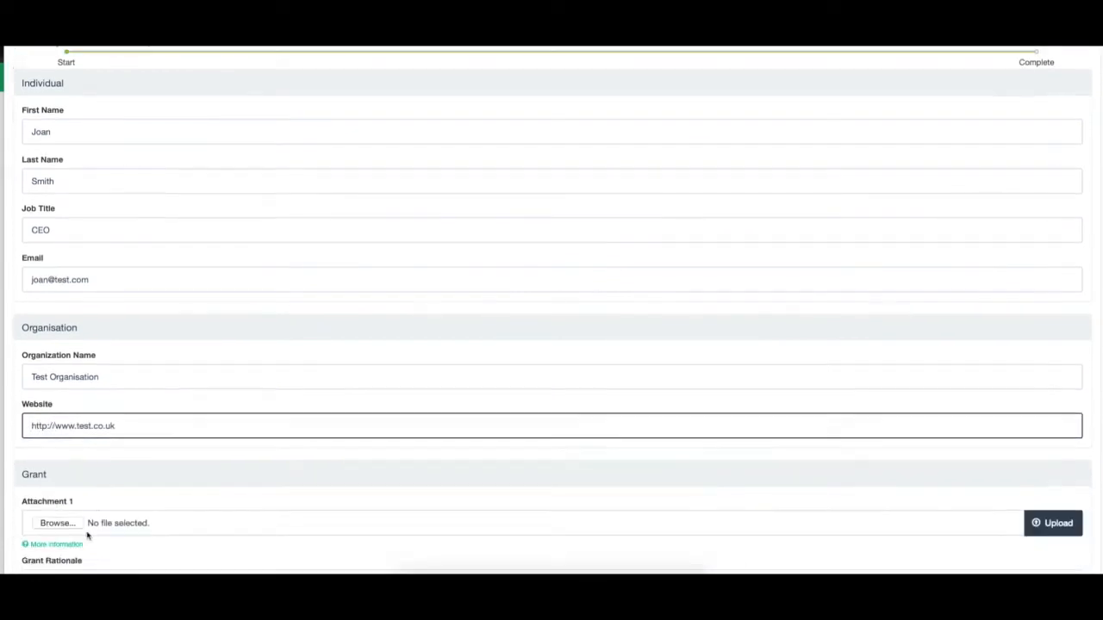
pyautogui.scroll(-1, 45, 567)
pyautogui.click(41, 564)
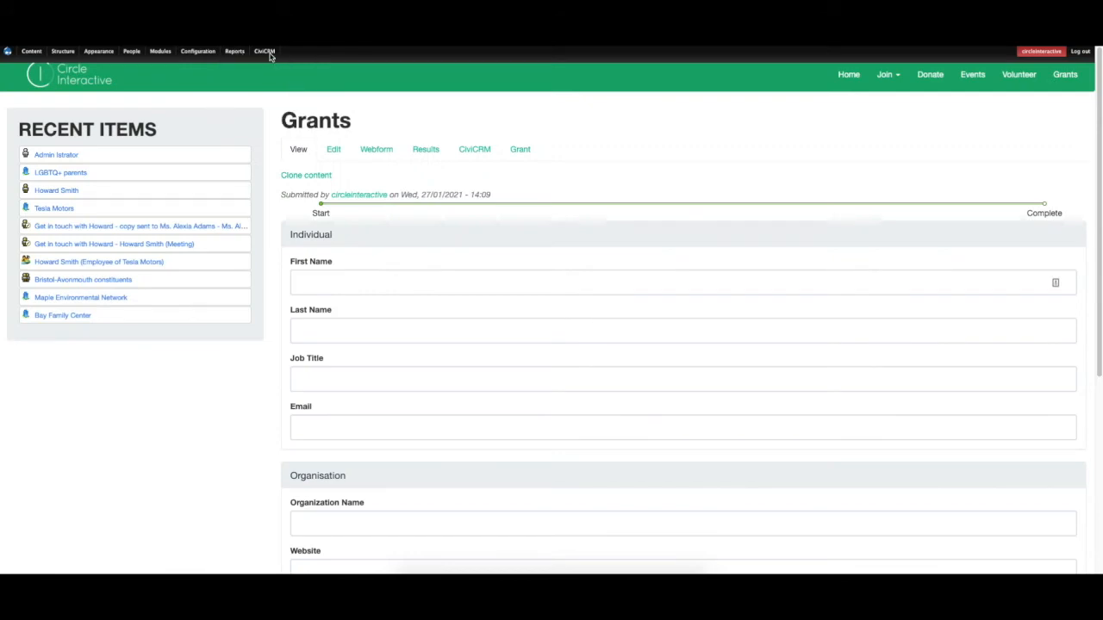
# Find Test Organisation's grant on the CiviGrant dashboard and check its relationships.
pyautogui.click(265, 51)
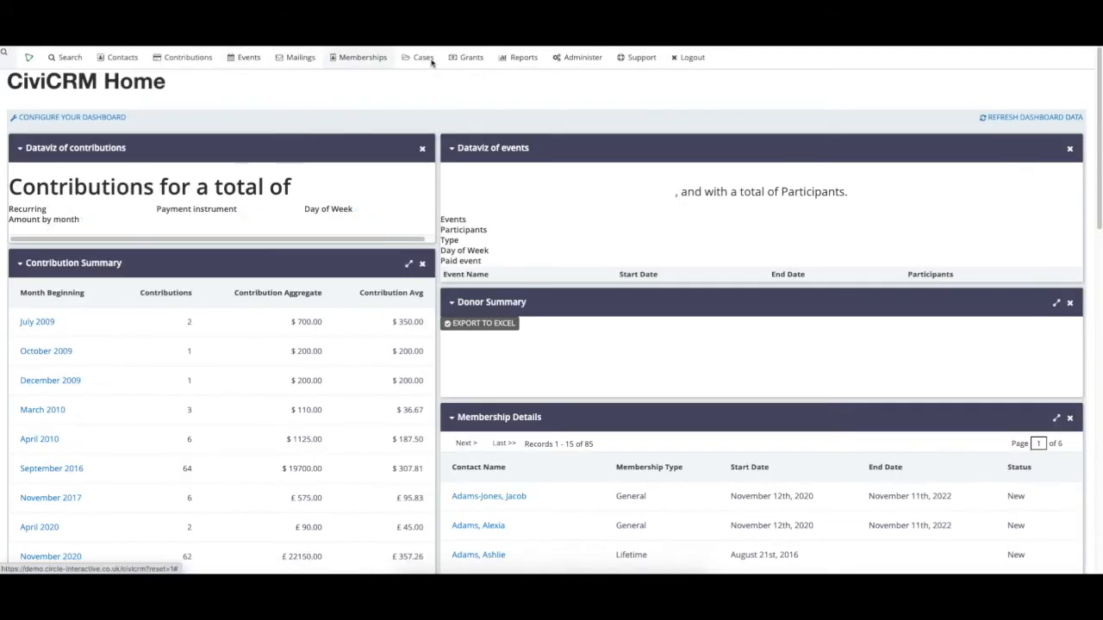
pyautogui.click(457, 90)
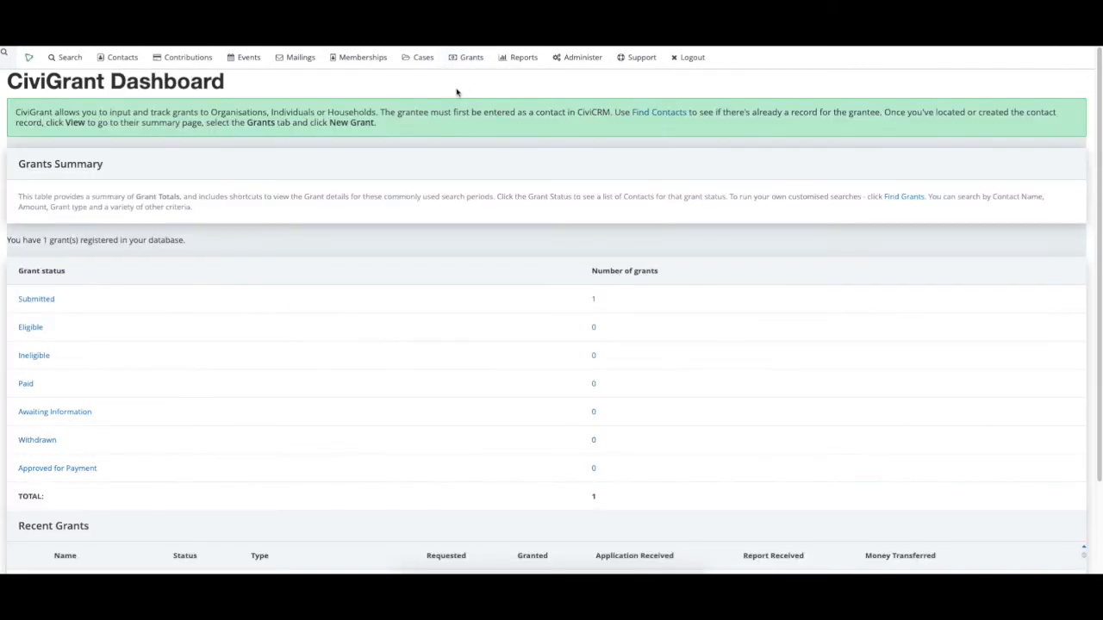
pyautogui.scroll(-3, 310, 268)
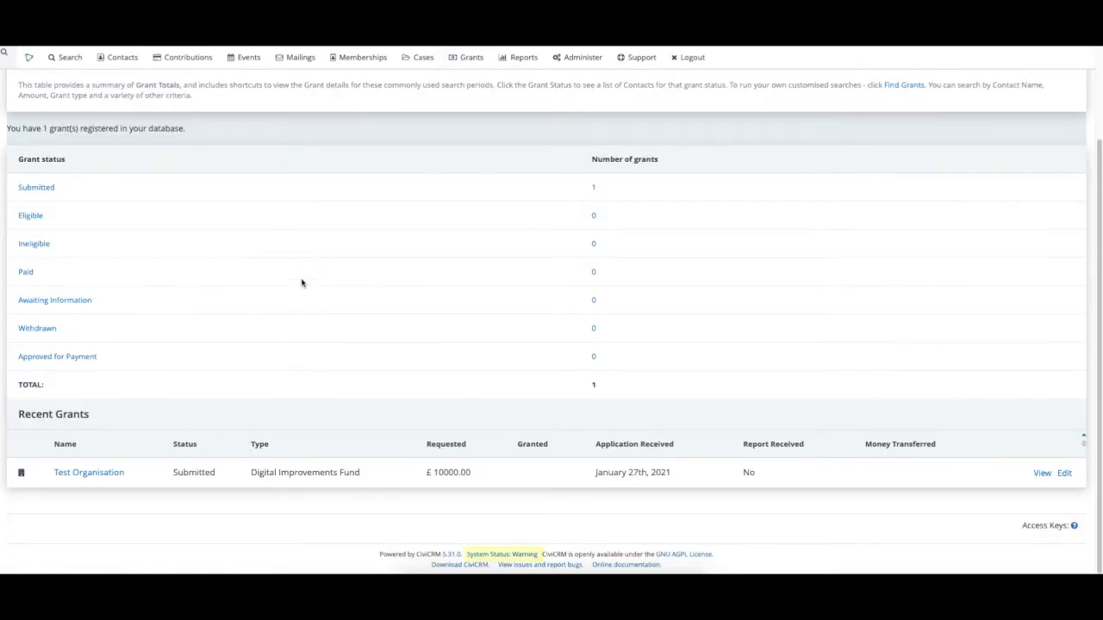
pyautogui.click(96, 480)
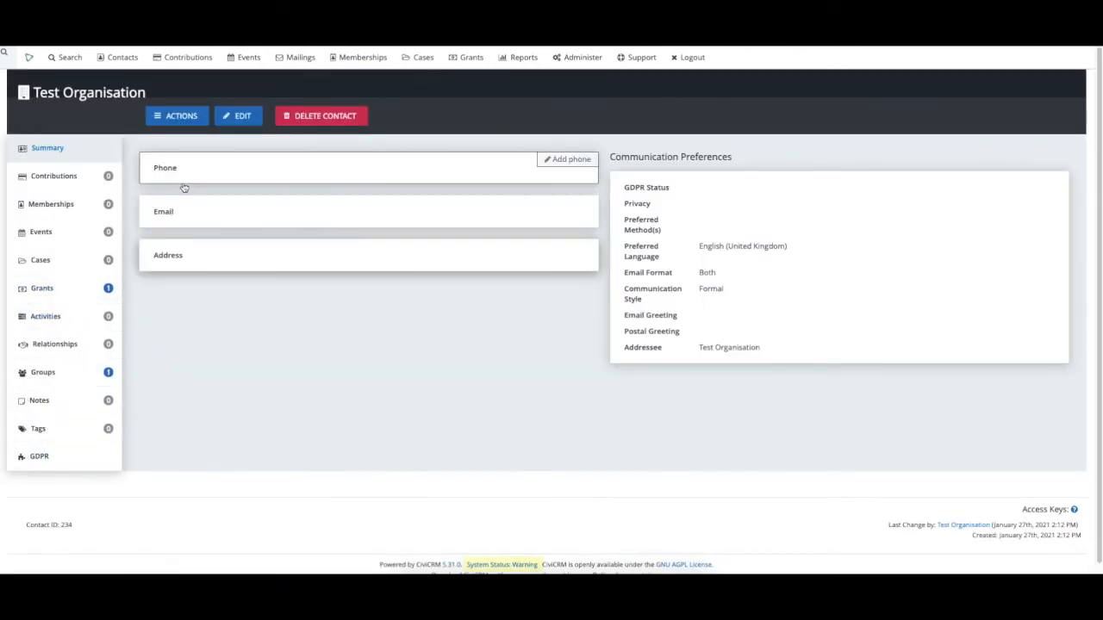
pyautogui.click(76, 347)
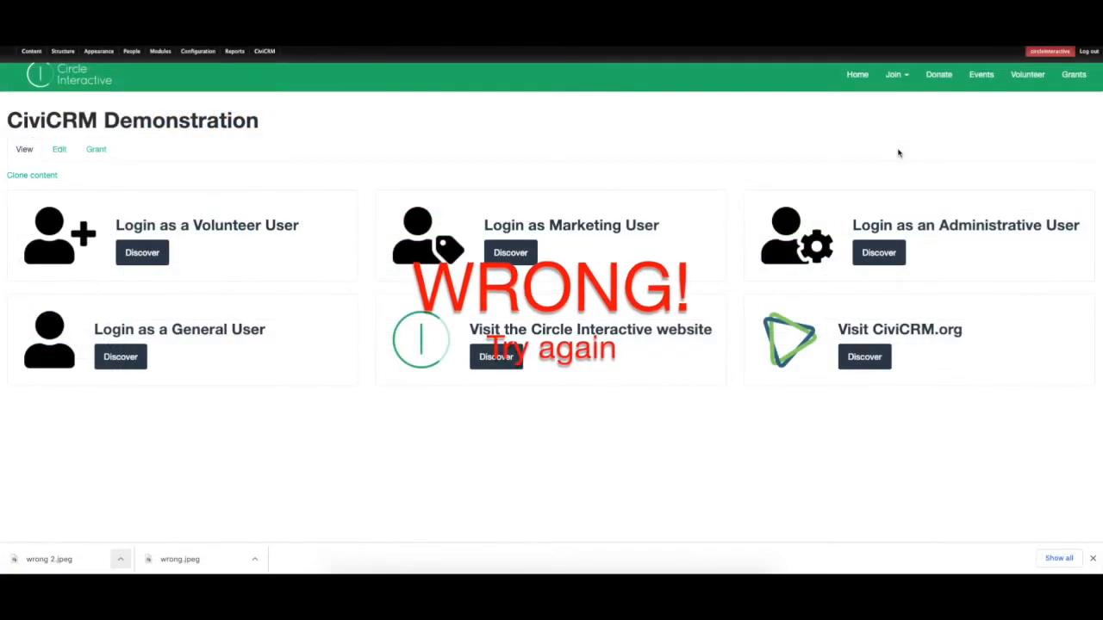
# Keep Create New Relationship enabled under Additional Options and save the CiviCRM settings.
pyautogui.click(1069, 82)
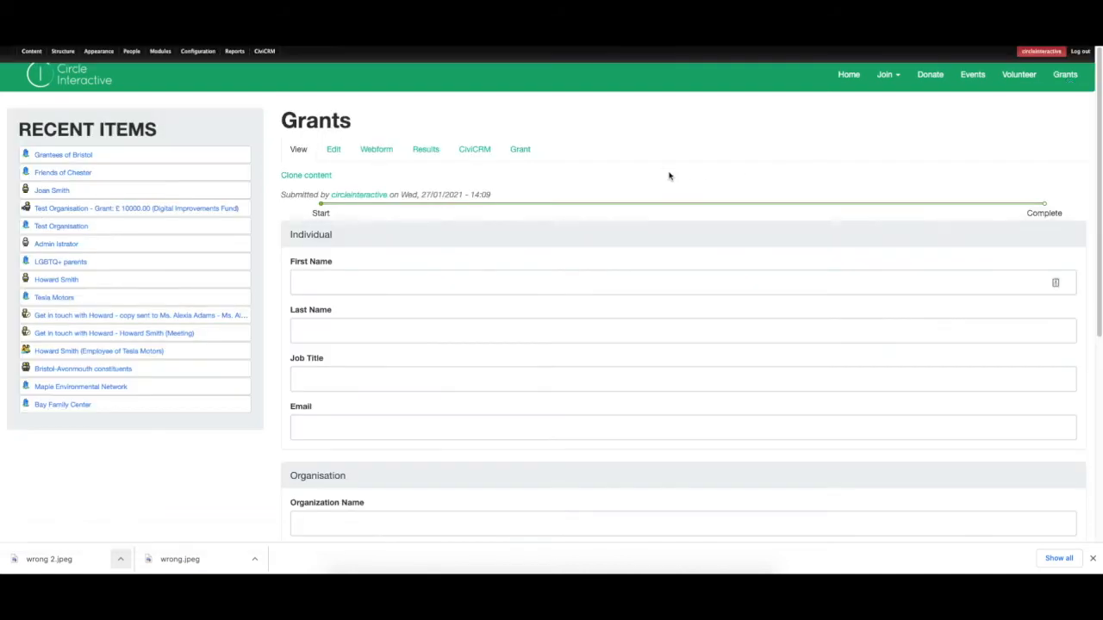
pyautogui.click(485, 150)
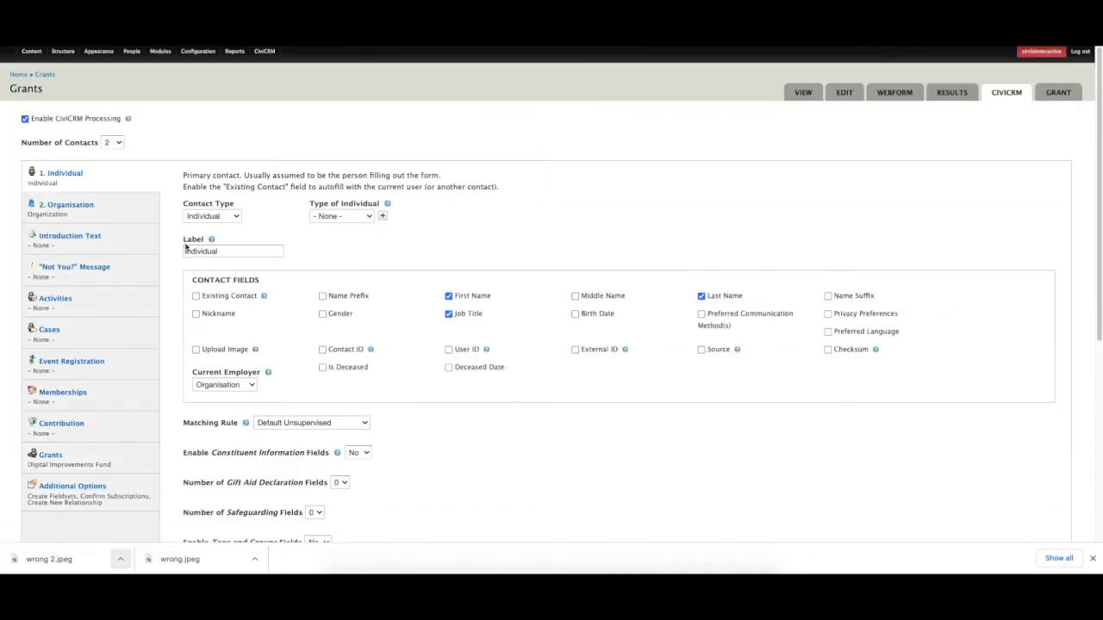
pyautogui.click(81, 488)
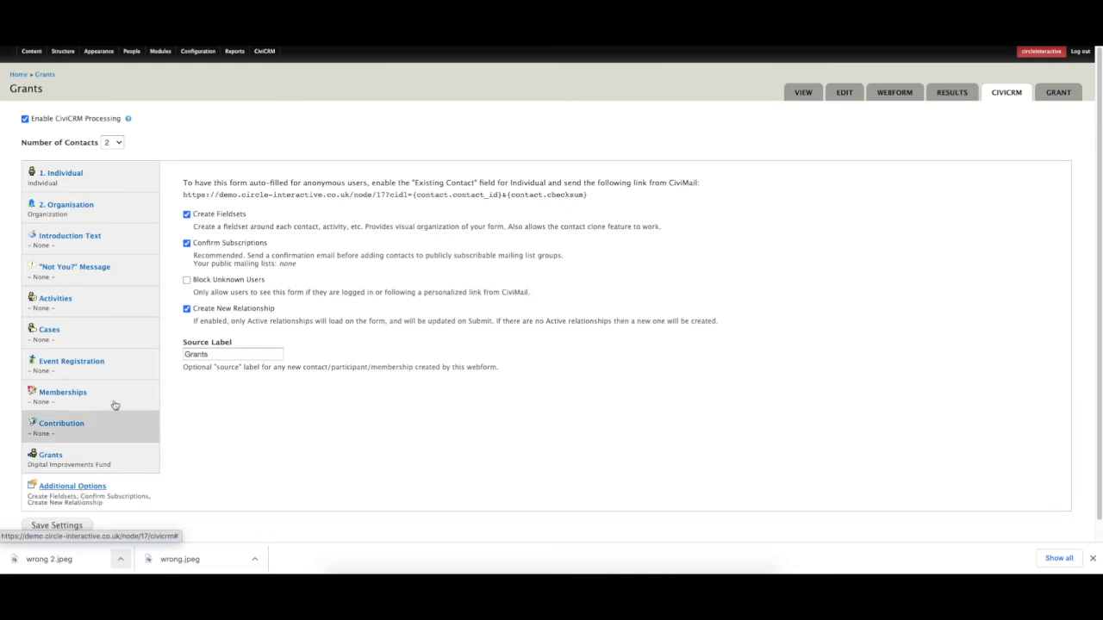
pyautogui.click(186, 309)
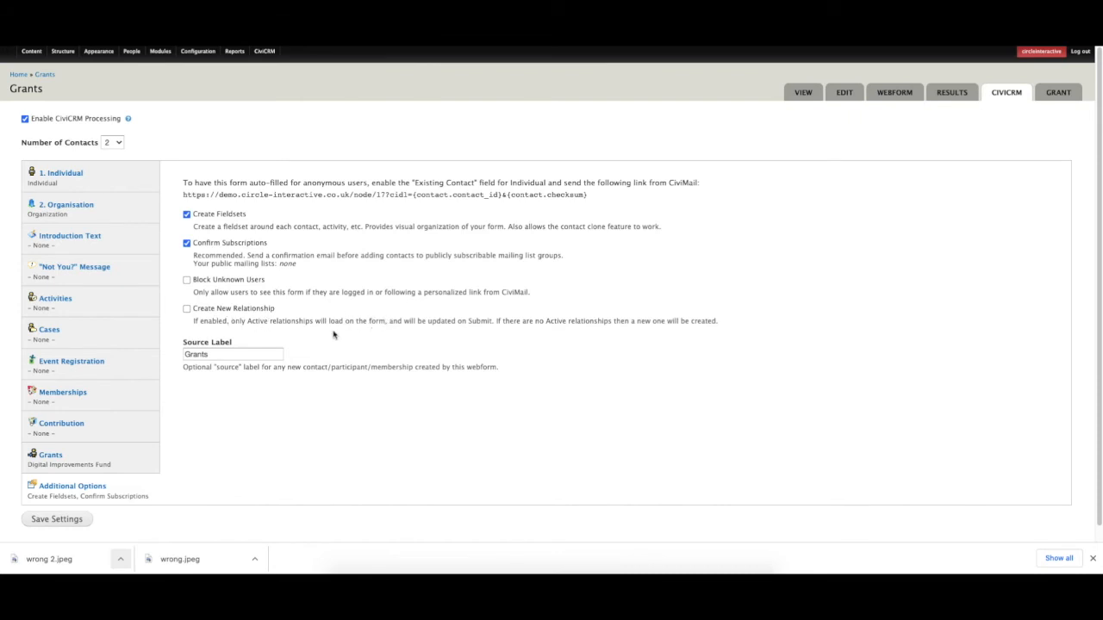
pyautogui.click(186, 308)
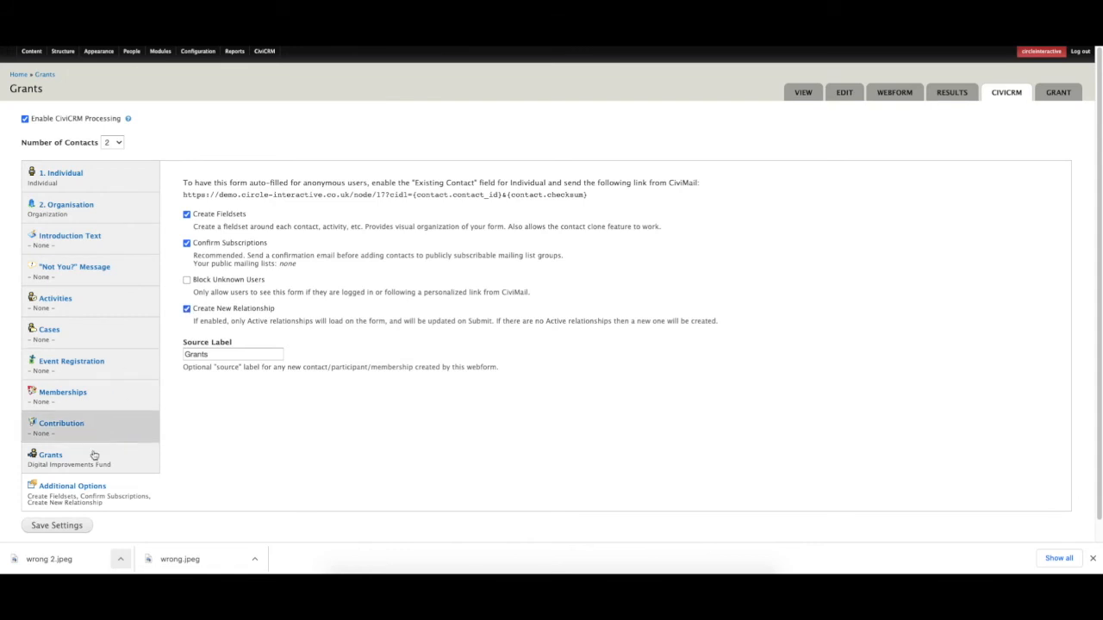
pyautogui.click(67, 523)
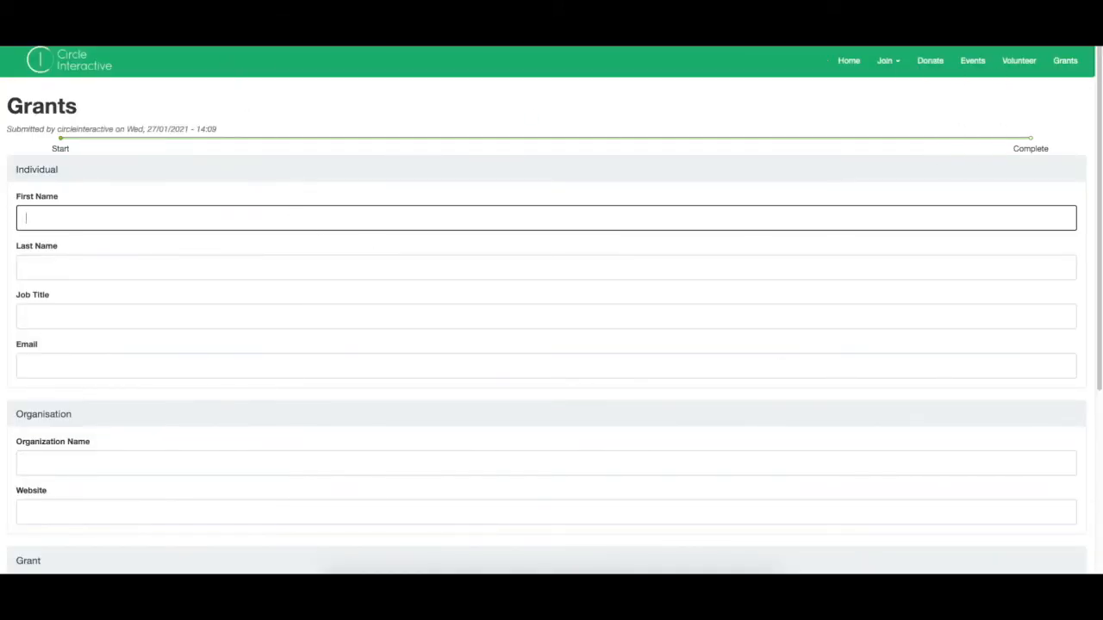
# Enter the applicant's first and last name, job title CEO, email and organisation Social Bakers.
pyautogui.click(119, 223)
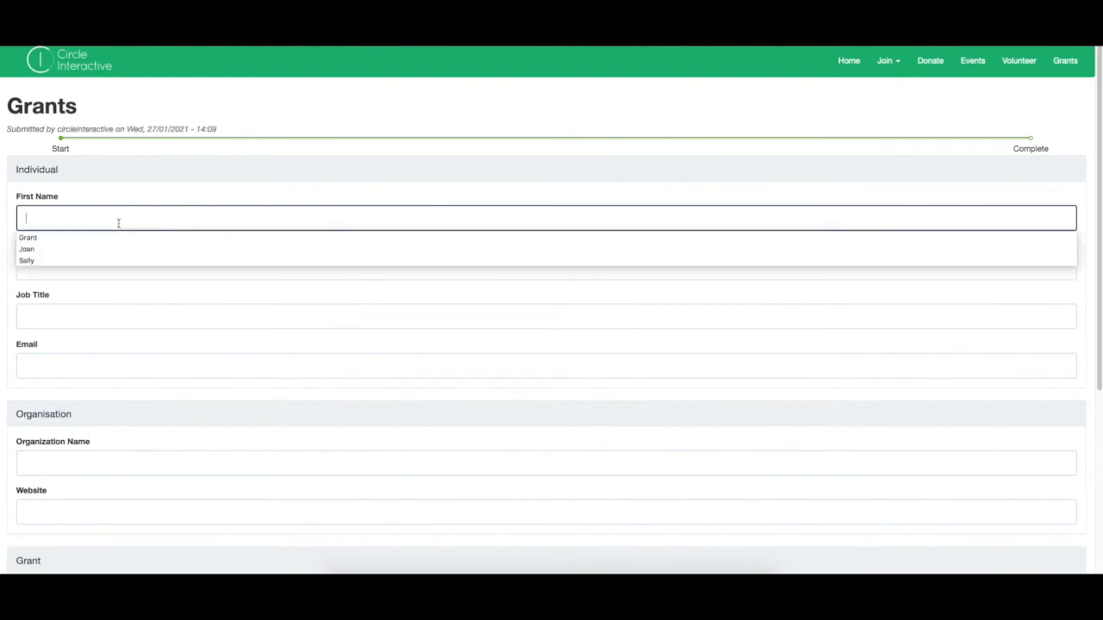
pyautogui.press('Tab')
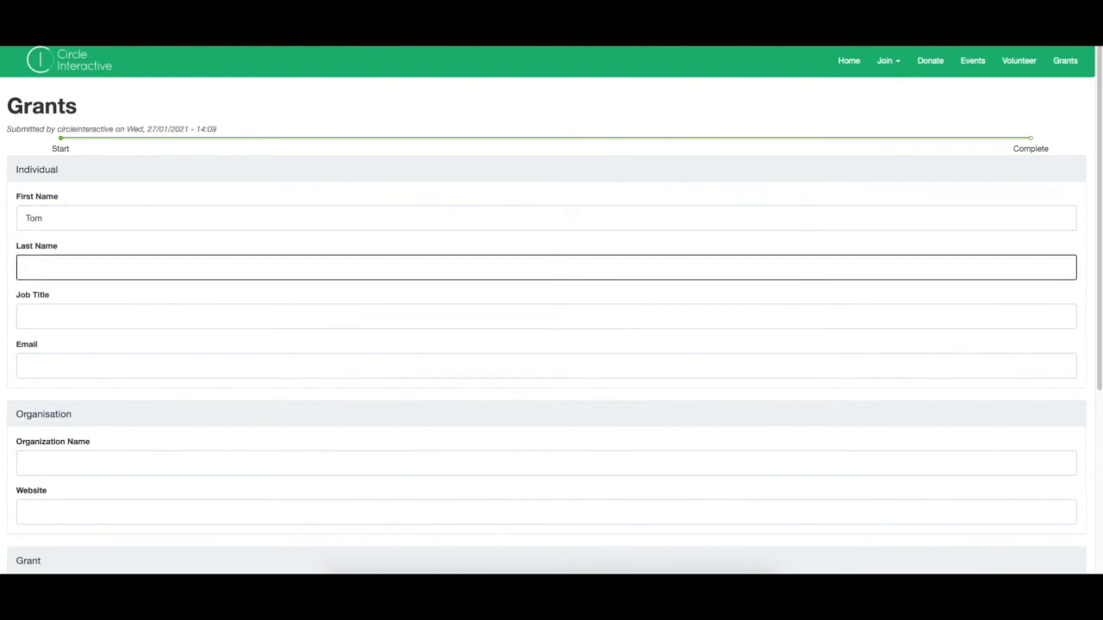
pyautogui.press('Tab')
pyautogui.write('CEP')
pyautogui.press('BackSpace')
pyautogui.press('Tab')
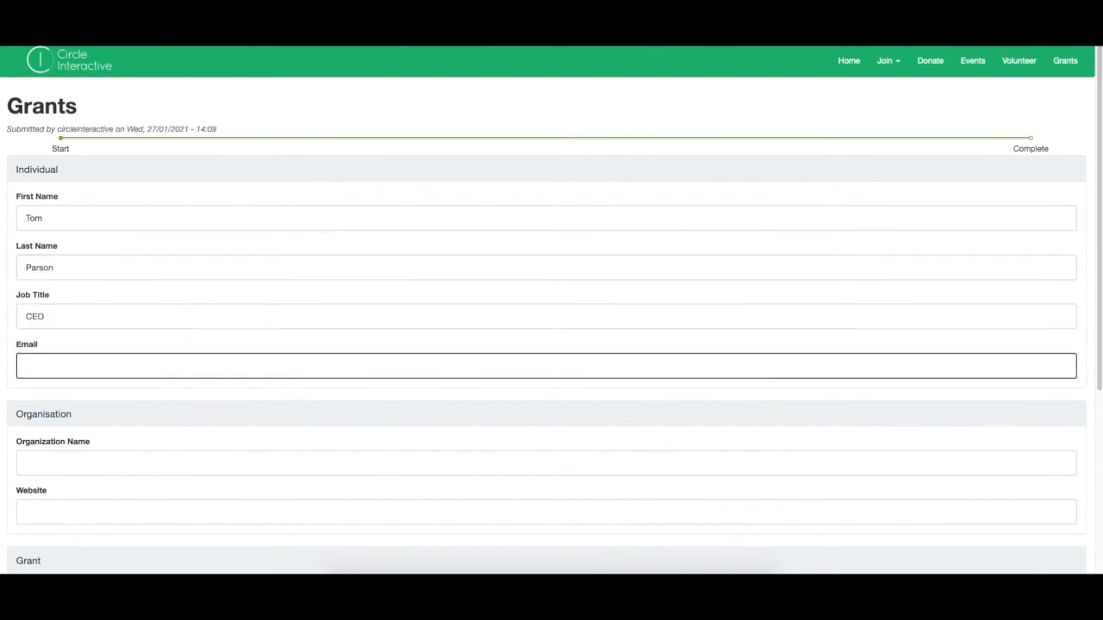
pyautogui.write('tom@test.com')
pyautogui.press('Tab')
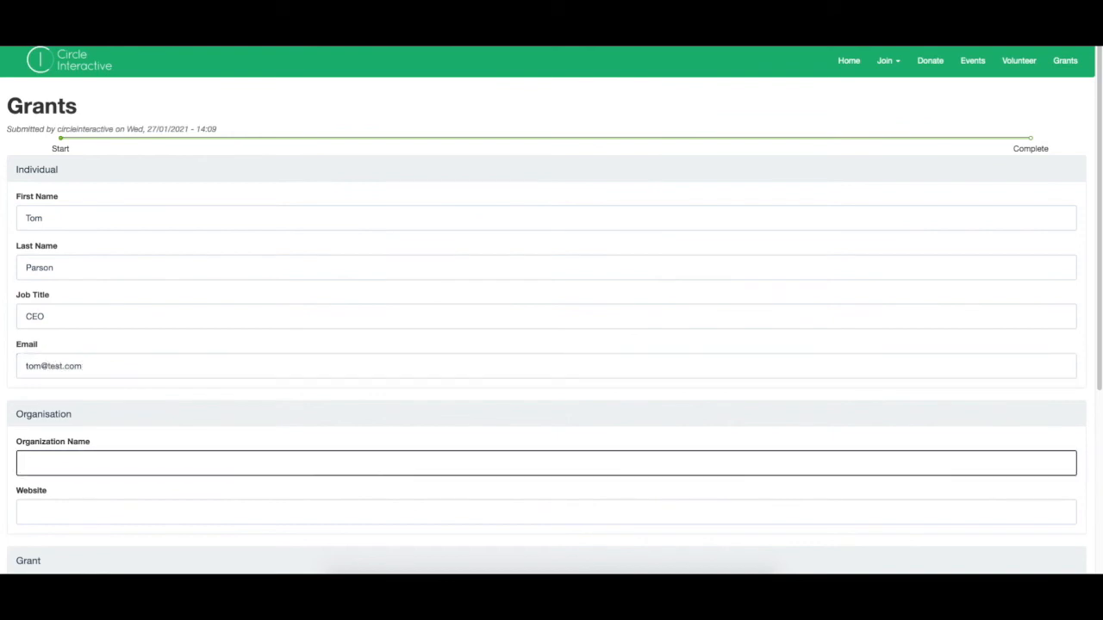
pyautogui.write('Social Bakers')
# Enter rationale 'We need a new CRM' and amount 12000, then submit the application.
pyautogui.scroll(-2, 138, 276)
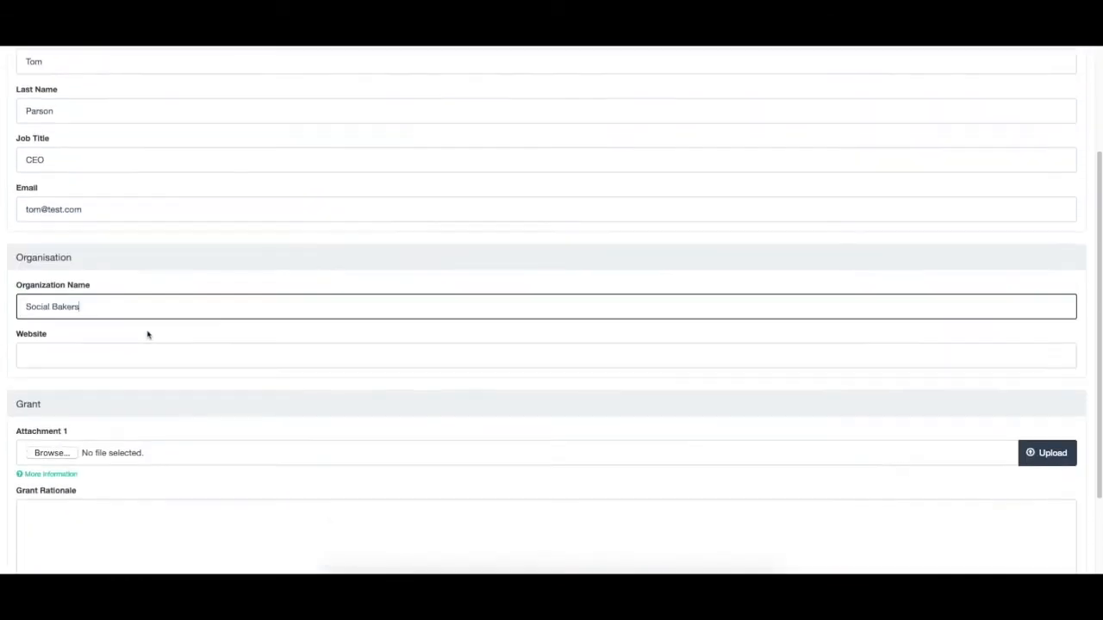
pyautogui.scroll(-1, 46, 362)
pyautogui.click(58, 447)
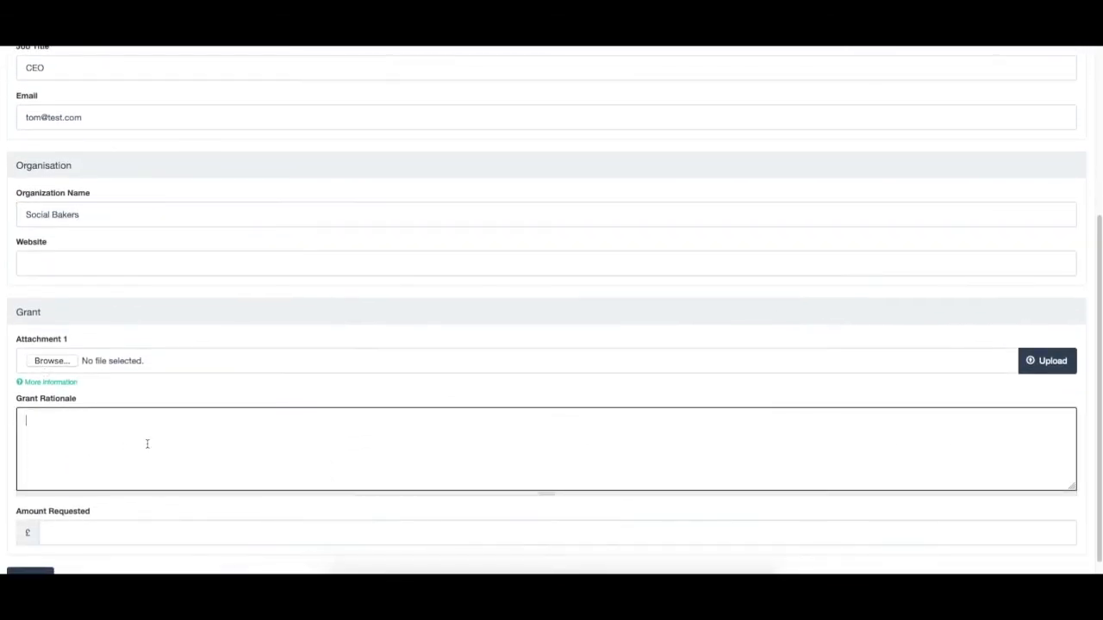
pyautogui.write('We need a new CRM')
pyautogui.click(110, 525)
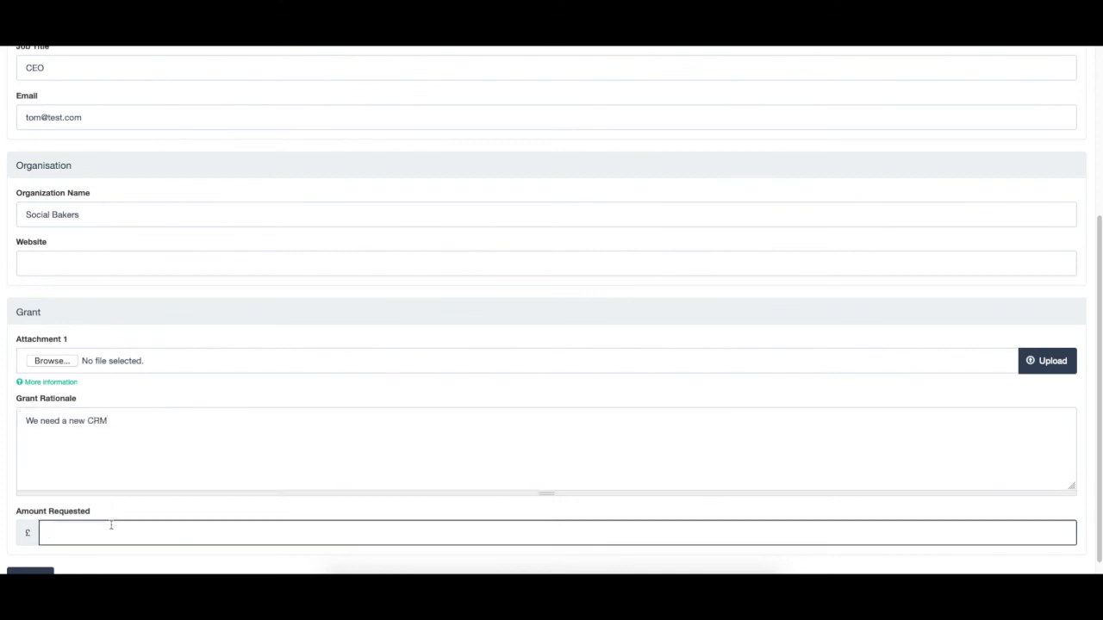
pyautogui.write('12000')
pyautogui.scroll(-1, 17, 568)
pyautogui.click(18, 573)
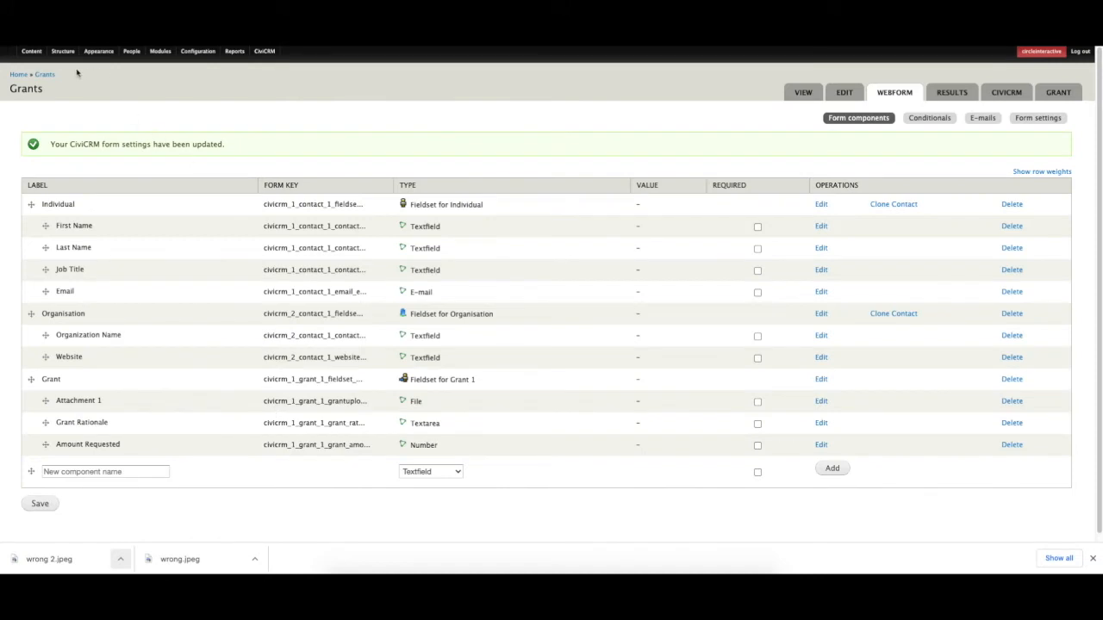
pyautogui.moveTo(246, 51)
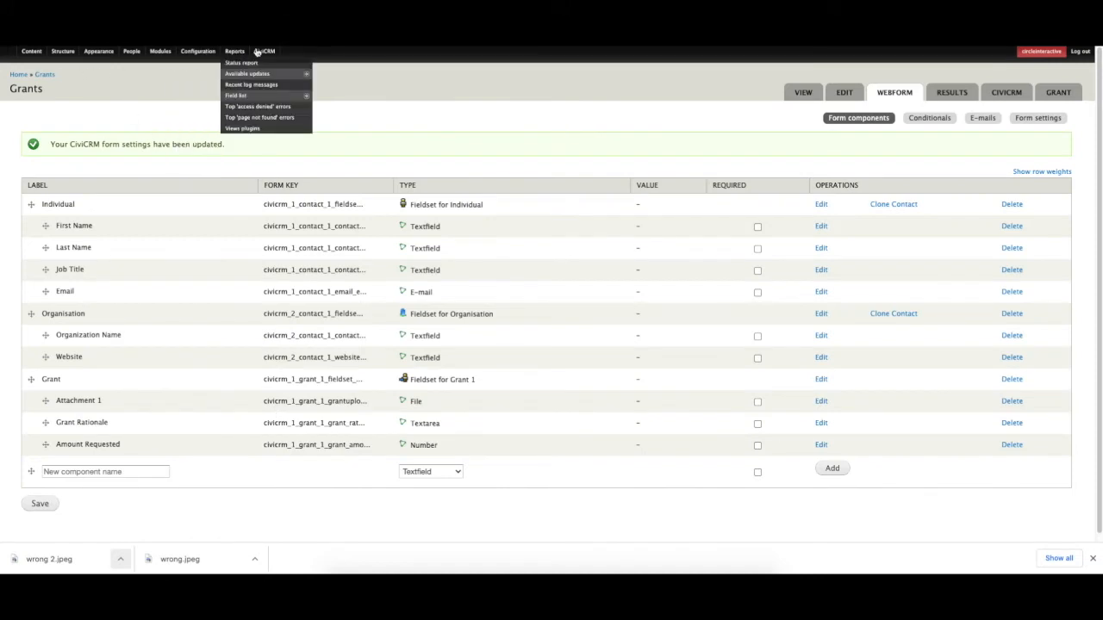
# From the CiviCRM home, go to the CiviGrant dashboard and open Social Bakers under Recent Grants.
pyautogui.click(258, 52)
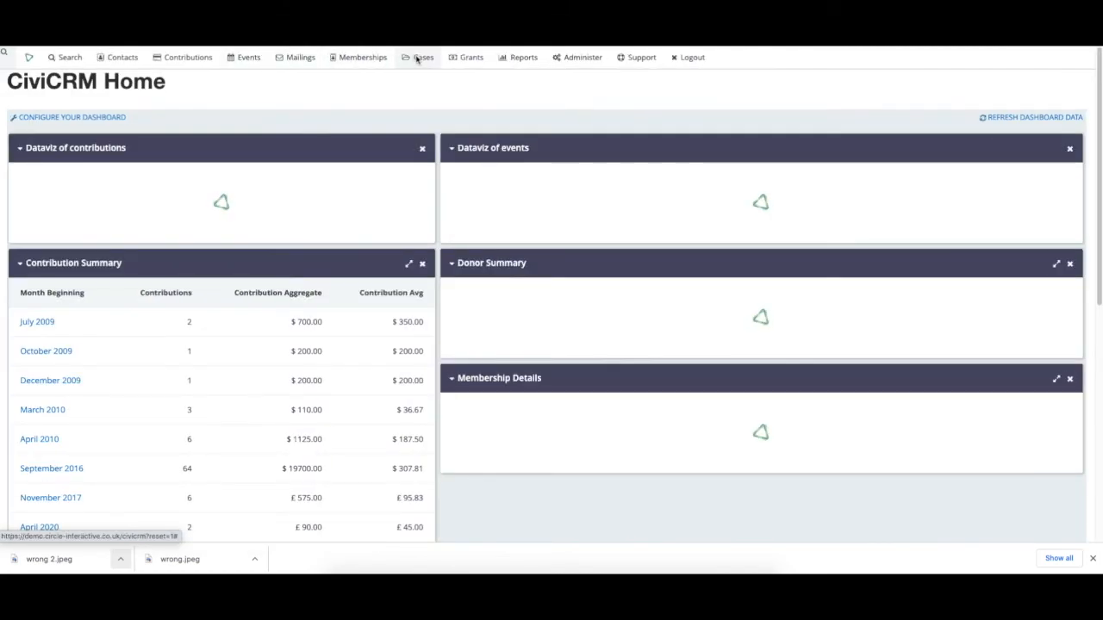
pyautogui.moveTo(455, 58)
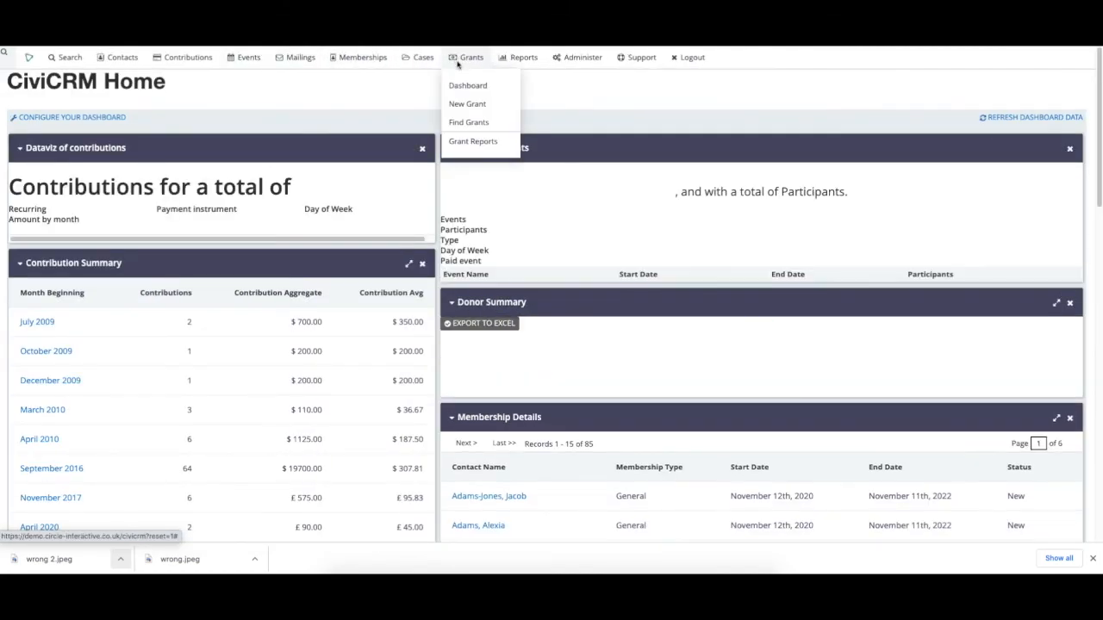
pyautogui.click(453, 85)
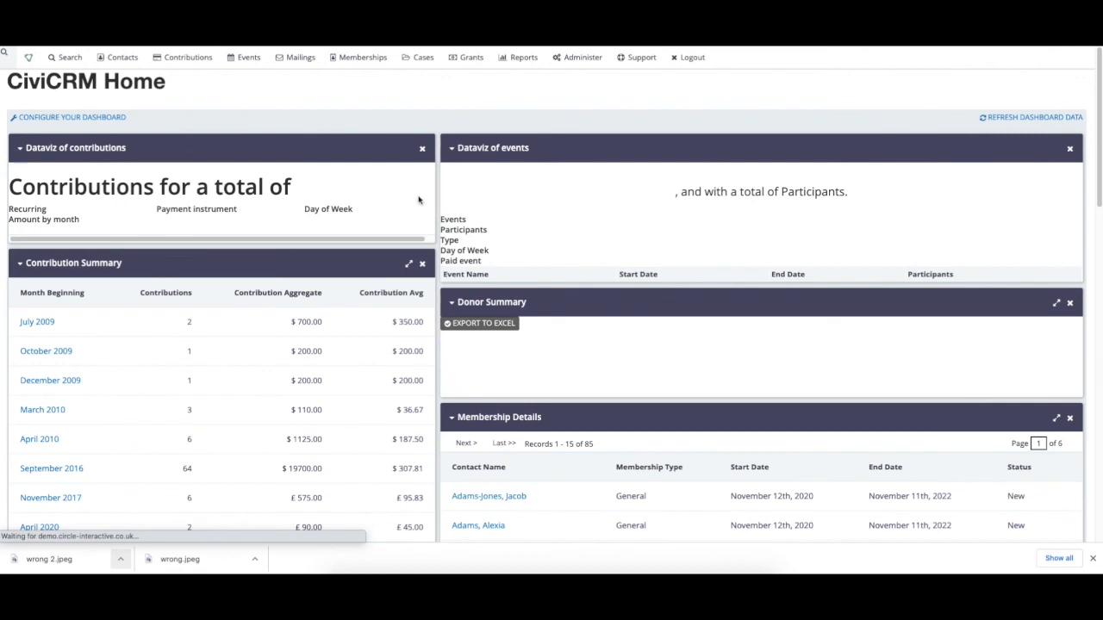
pyautogui.scroll(-5, 133, 394)
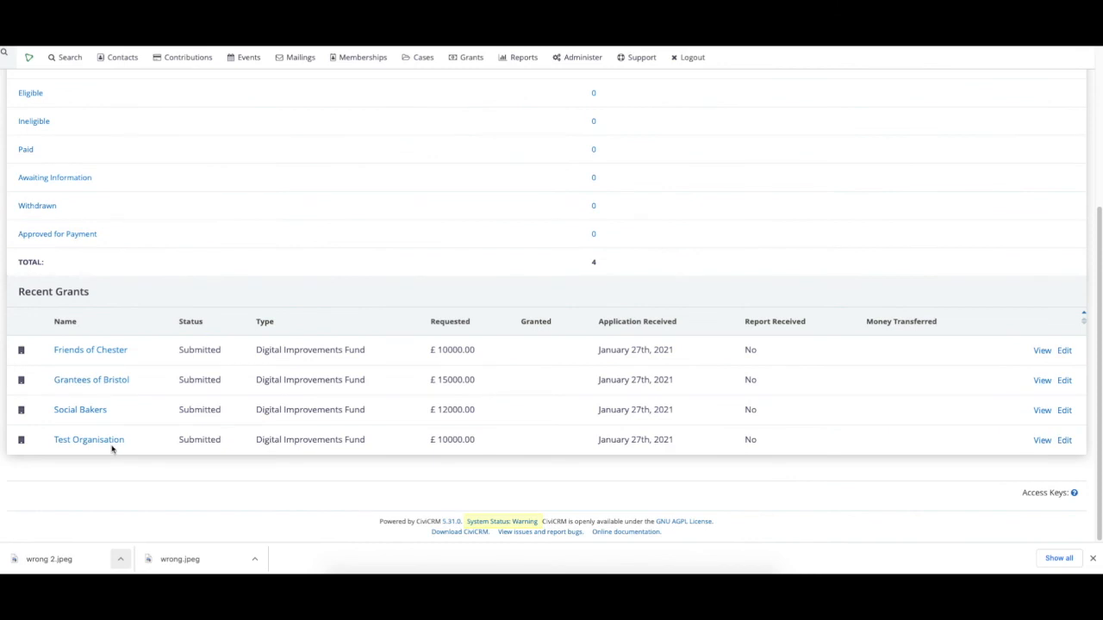
pyautogui.click(83, 411)
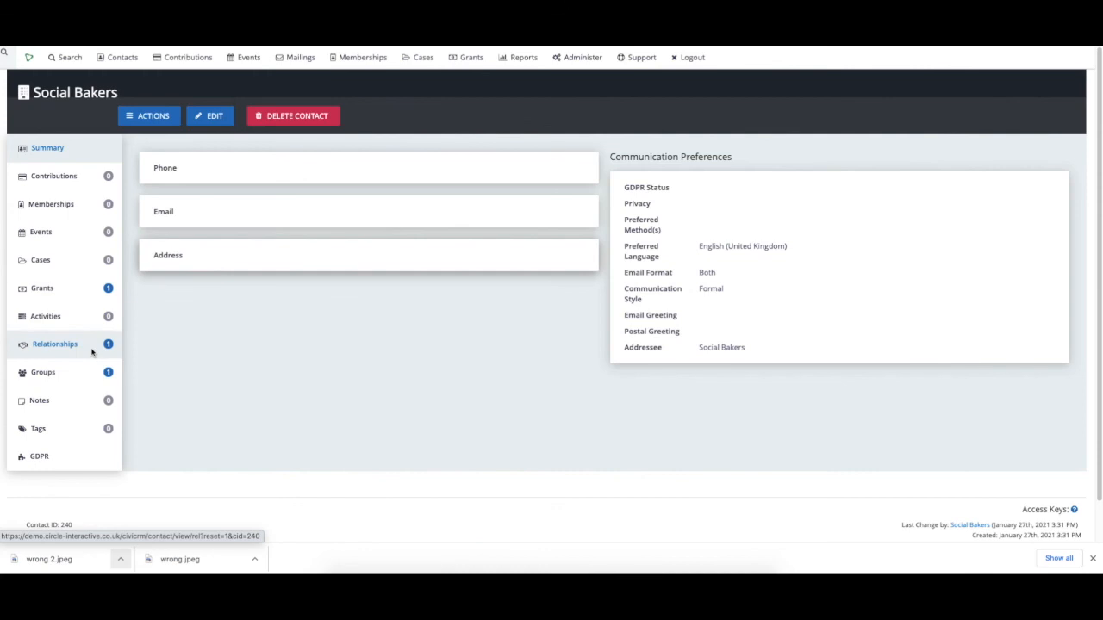
# Confirm Social Bakers' Employer relationship and Submitted £12000 Digital Improvements Fund grant, then return to the CiviGrant dashboard.
pyautogui.click(92, 351)
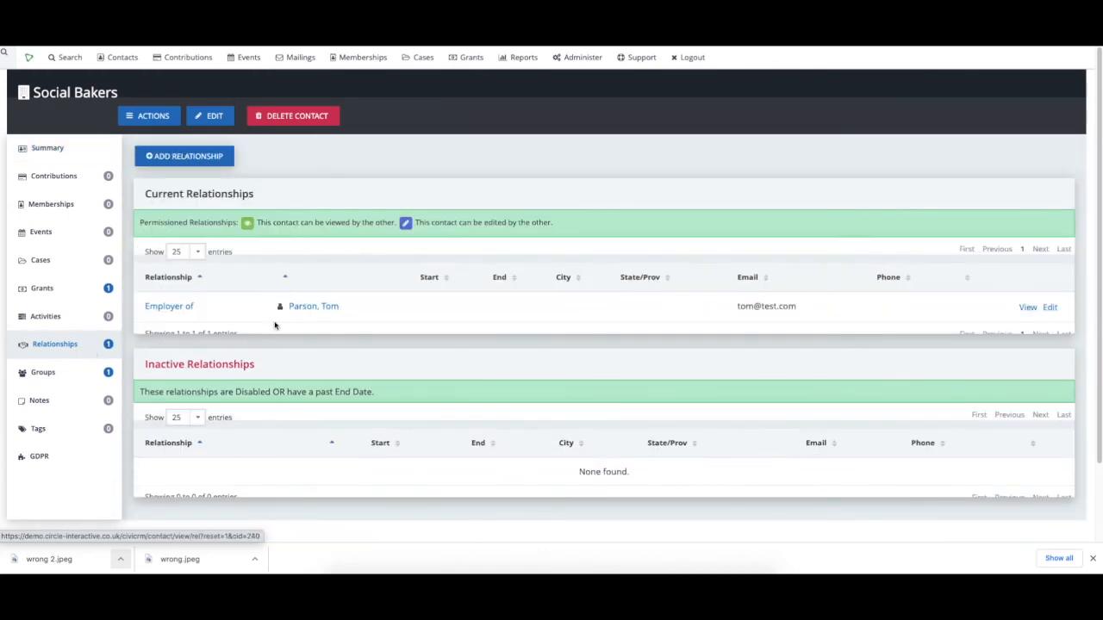
pyautogui.click(76, 292)
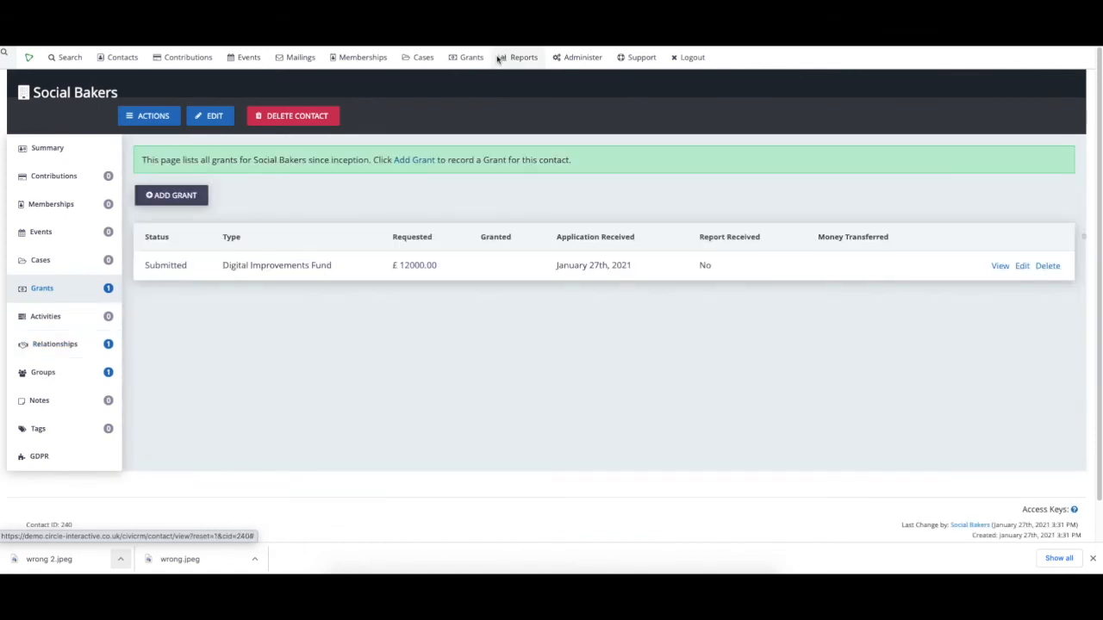
pyautogui.moveTo(468, 58)
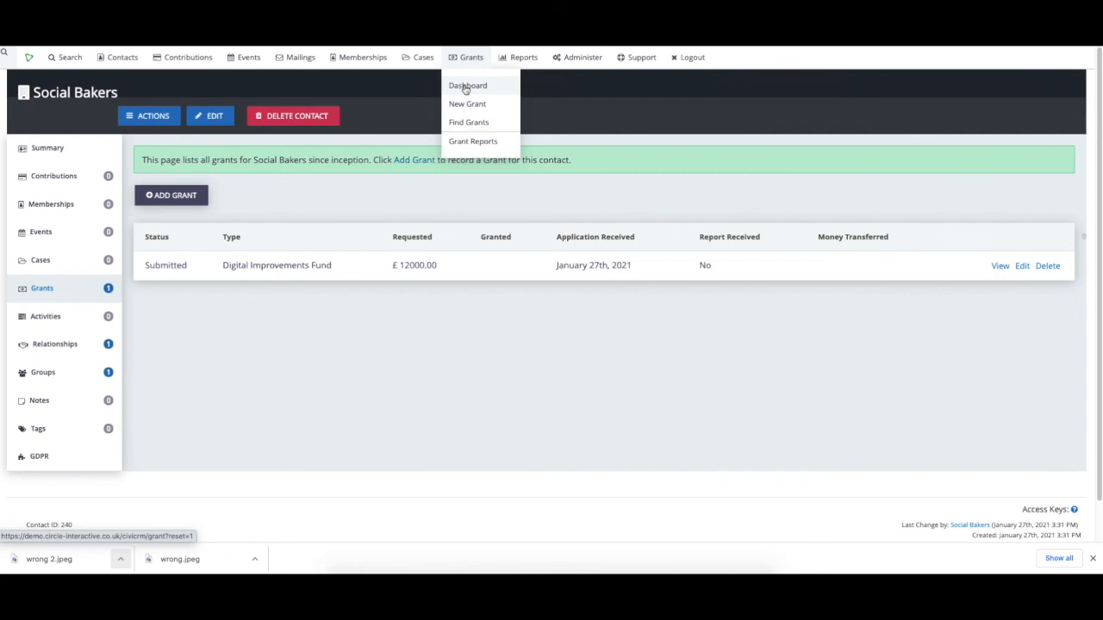
pyautogui.click(465, 87)
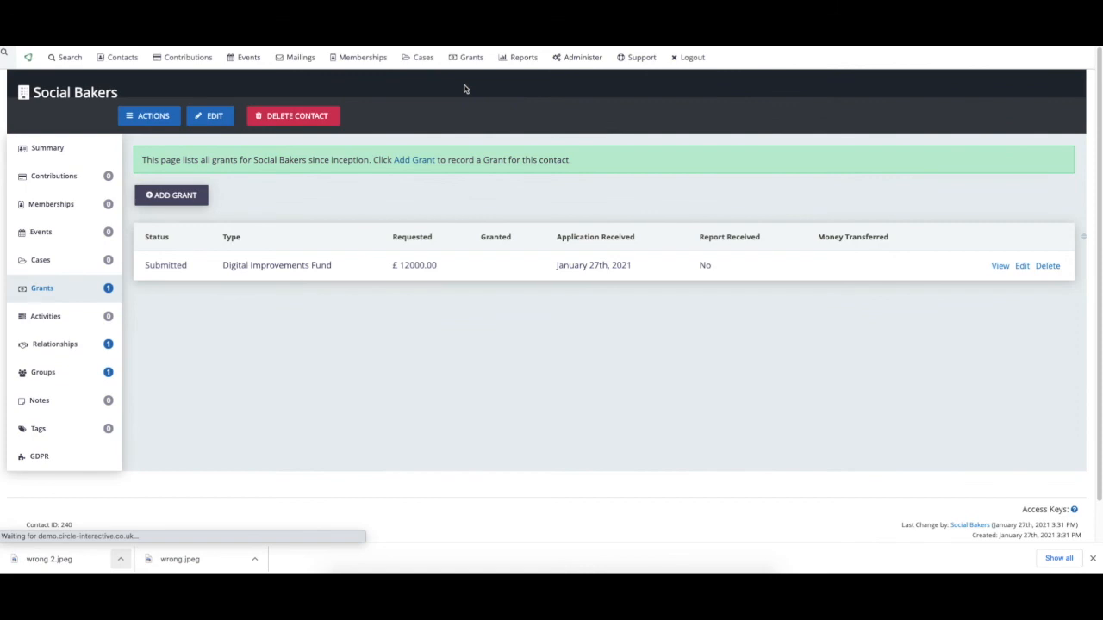
pyautogui.scroll(-3, 242, 370)
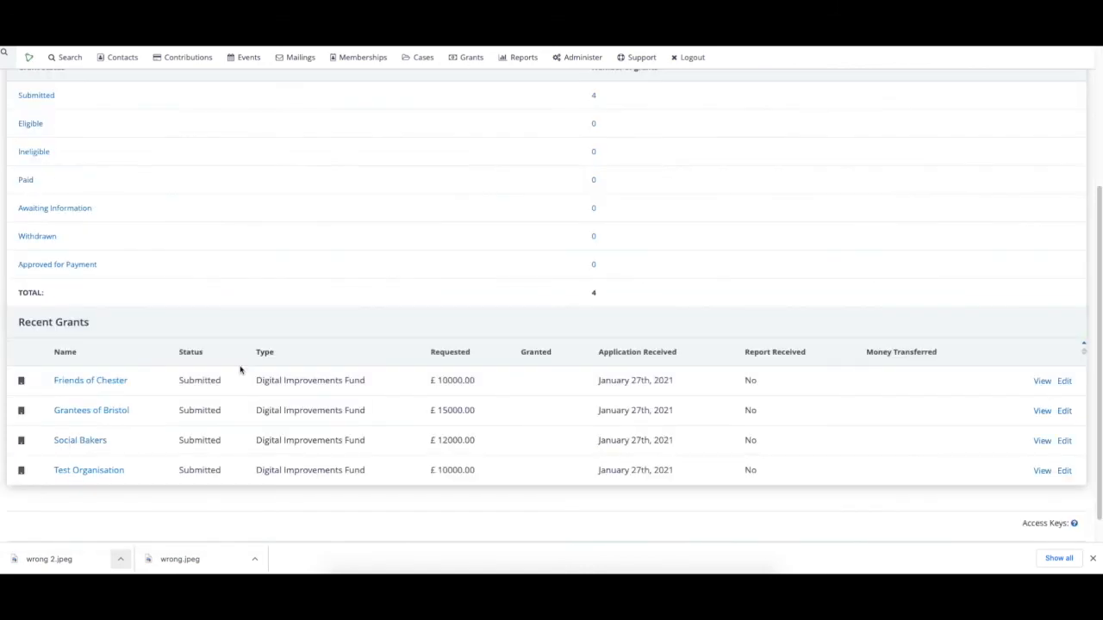
pyautogui.scroll(-1, 139, 433)
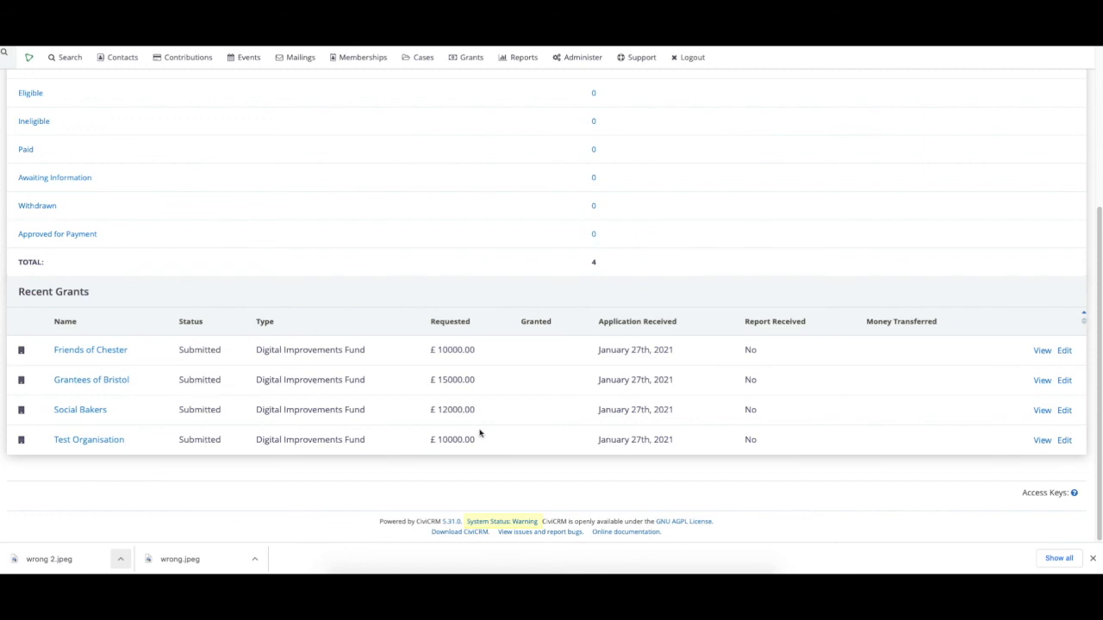
pyautogui.scroll(3, 479, 433)
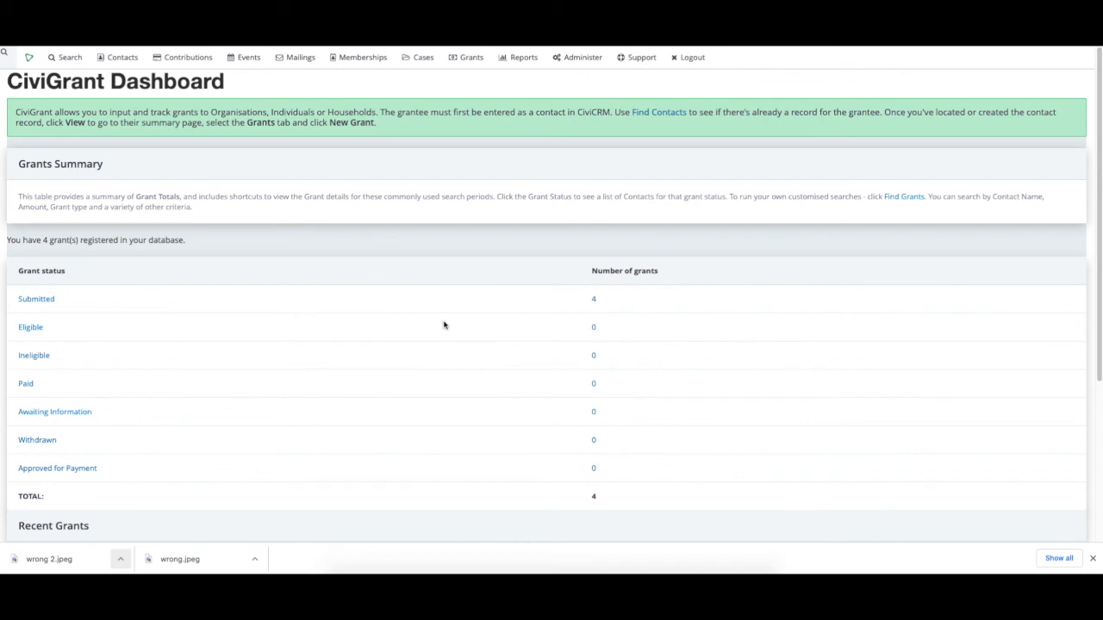
pyautogui.moveTo(520, 60)
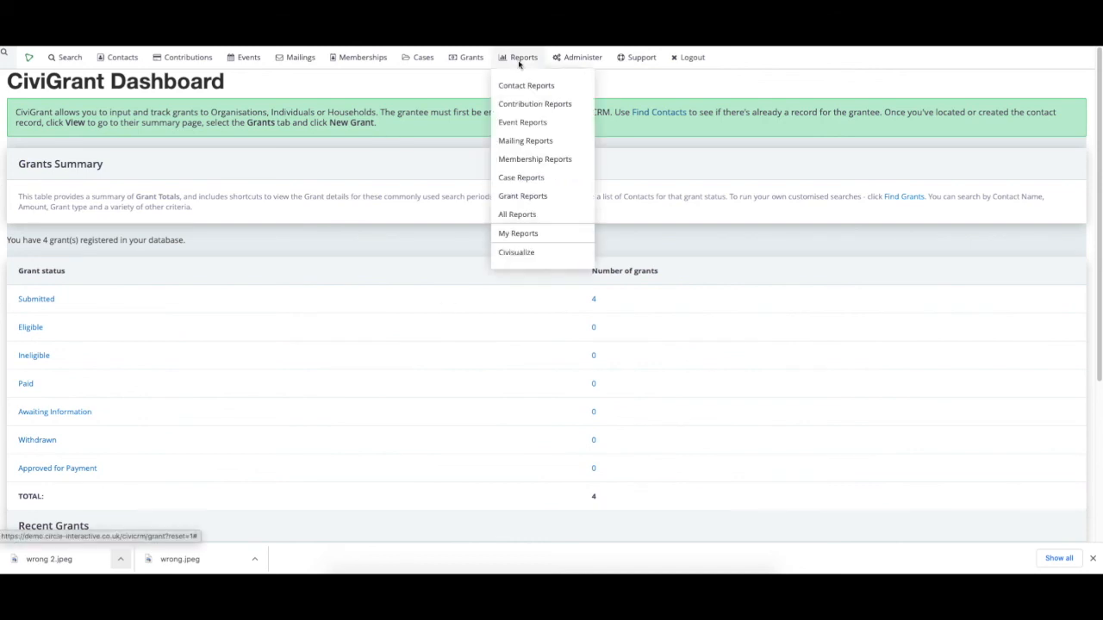